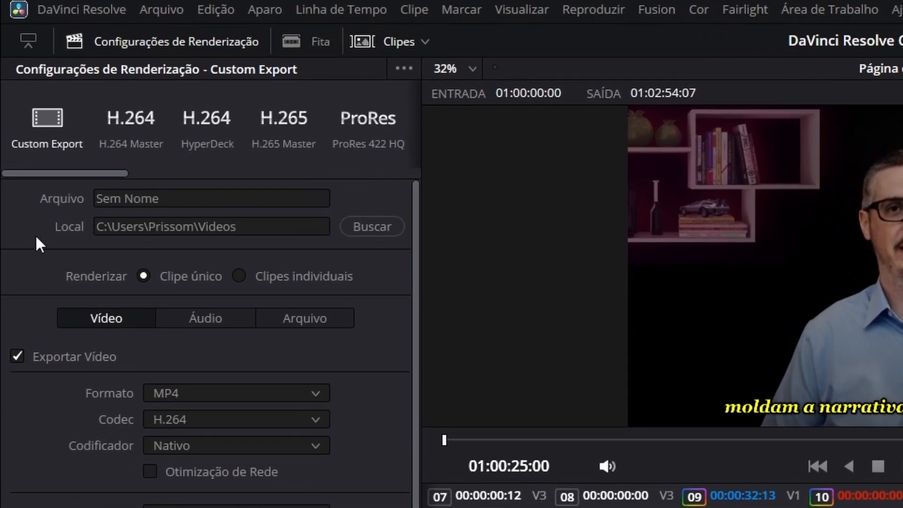
- Preview the H.264 Master, HyperDeck, H.265 Master and ProRes 422 HQ render presets in turn
mouse_move(50, 173)
mouse_down()
mouse_move(363, 176)
mouse_move(42, 173)
mouse_up()
click(143, 121)
click(207, 122)
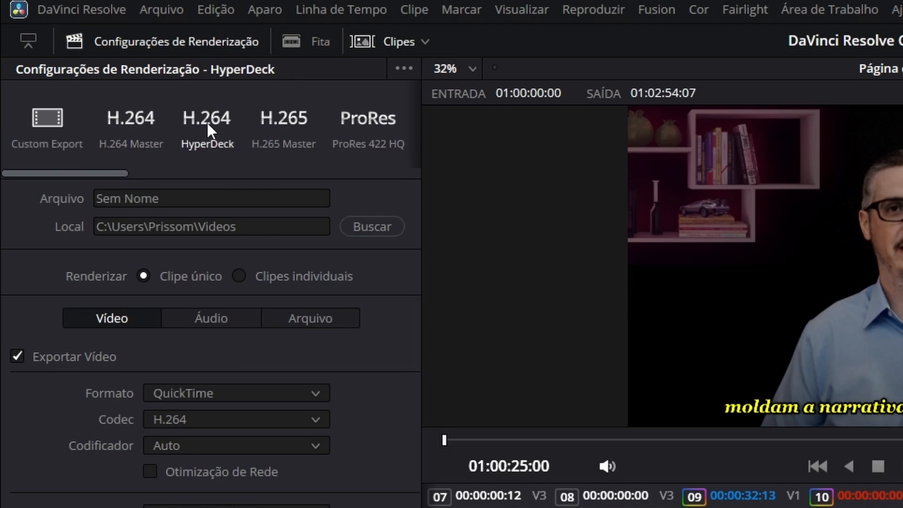
click(282, 123)
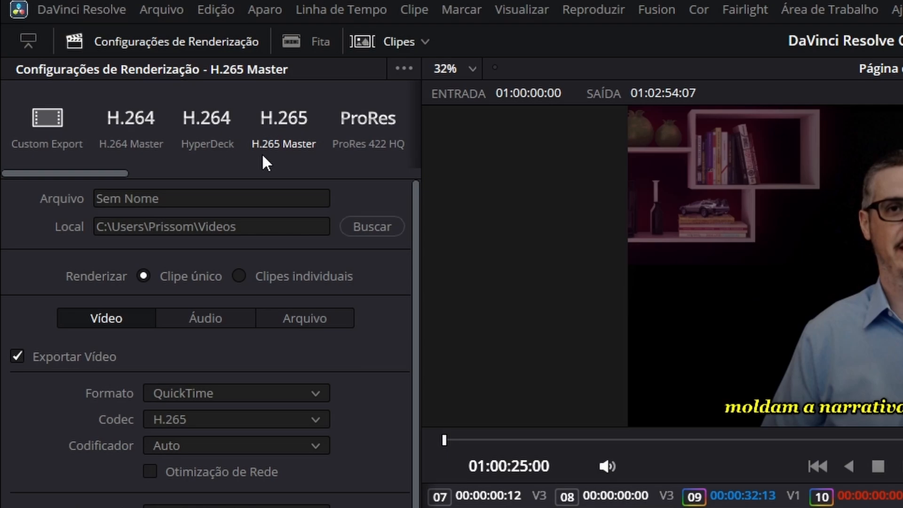
click(371, 134)
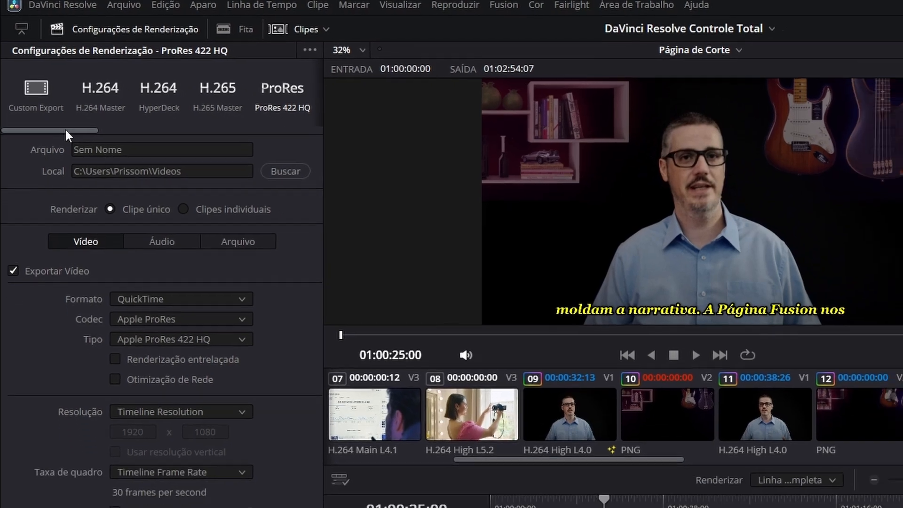
- Preview the YouTube, Vimeo and TikTok 1080p presets, enabling and disabling the direct TikTok upload option
drag(65, 128, 149, 130)
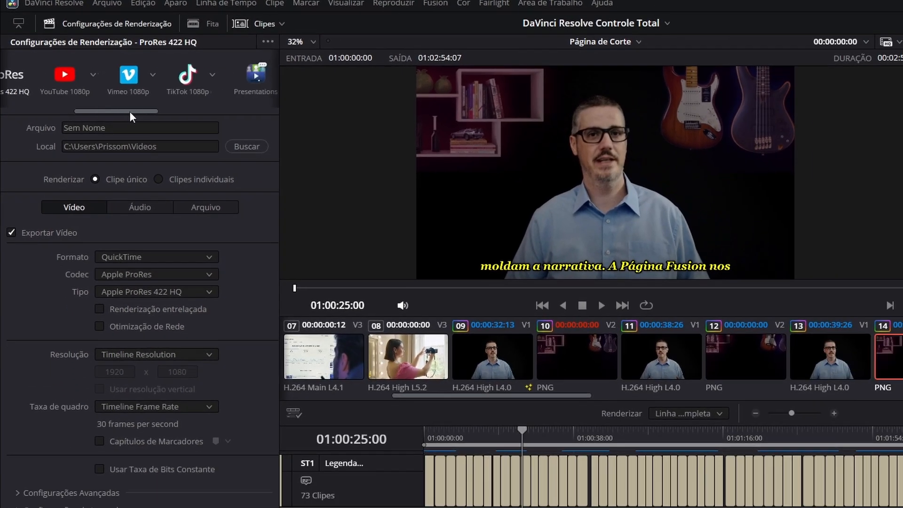
click(66, 71)
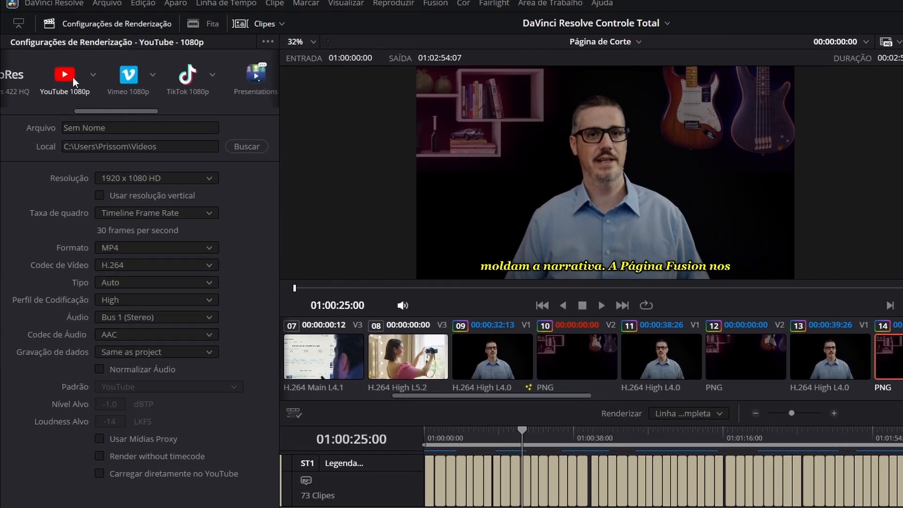
click(124, 78)
click(191, 82)
click(99, 387)
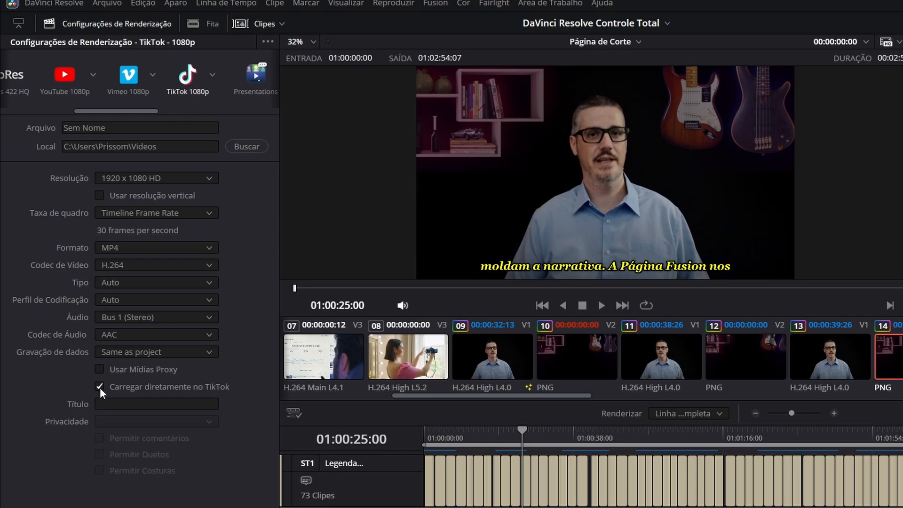
click(99, 386)
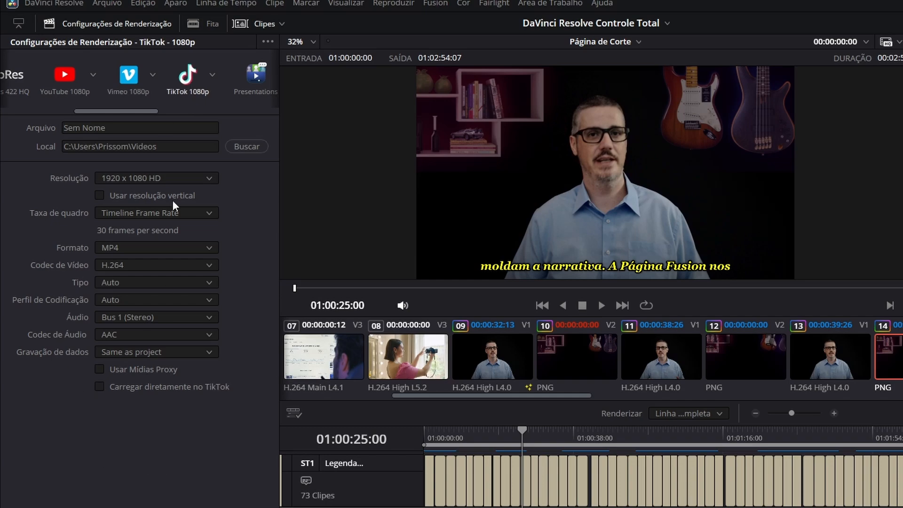
- Preview the Presentations, Dropbox 1080p and generic IMF render presets
drag(120, 111, 187, 123)
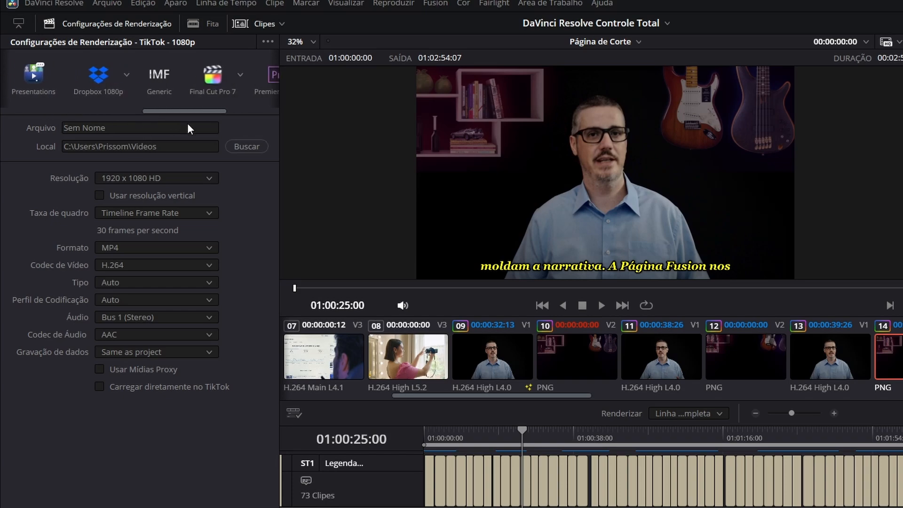
click(40, 81)
click(96, 79)
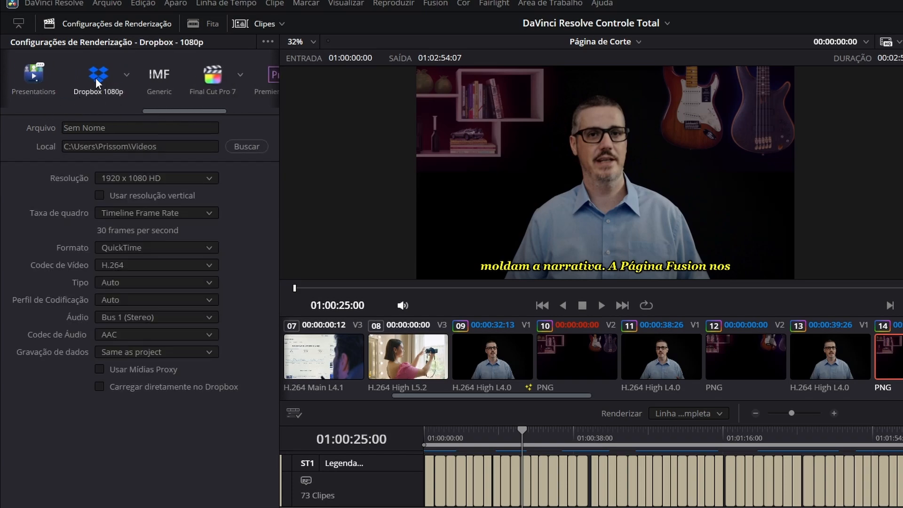
click(160, 77)
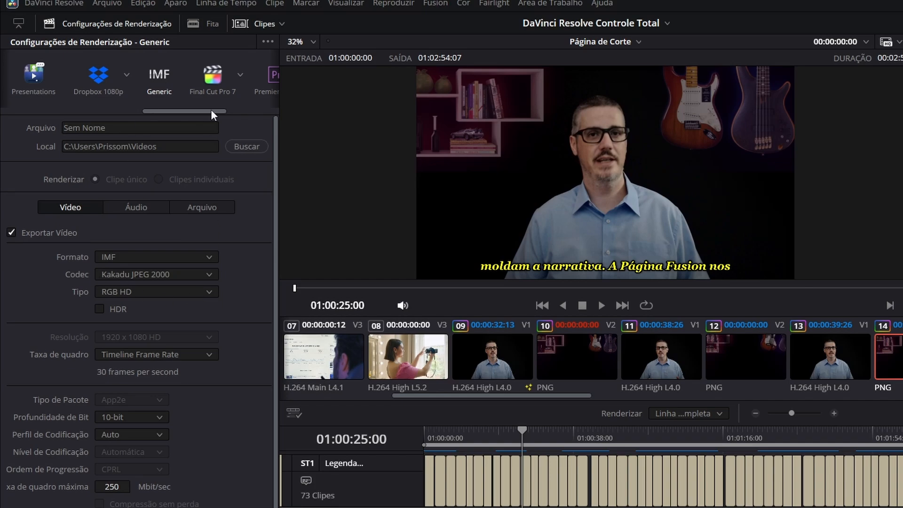
- Preview the Final Cut Pro 7, Premiere XML, Pro Tools and Audio Only render presets
drag(210, 110, 259, 113)
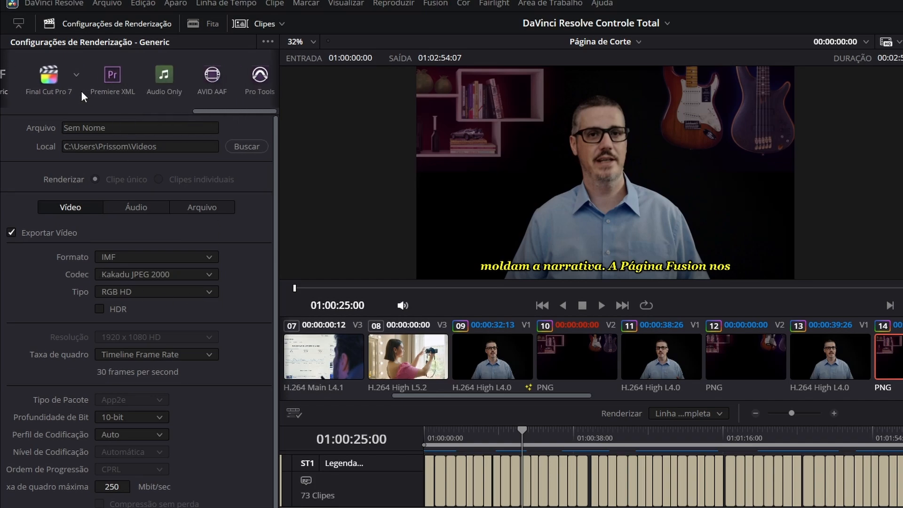
click(51, 79)
click(112, 76)
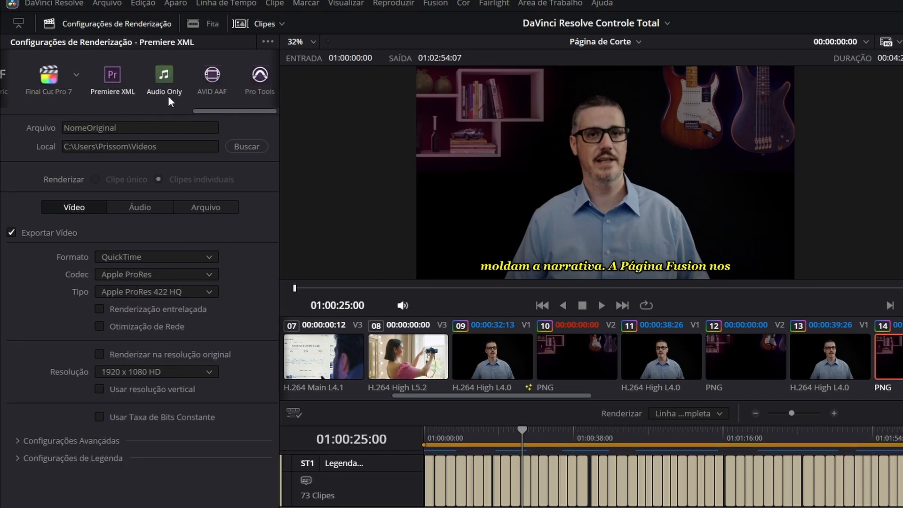
click(260, 76)
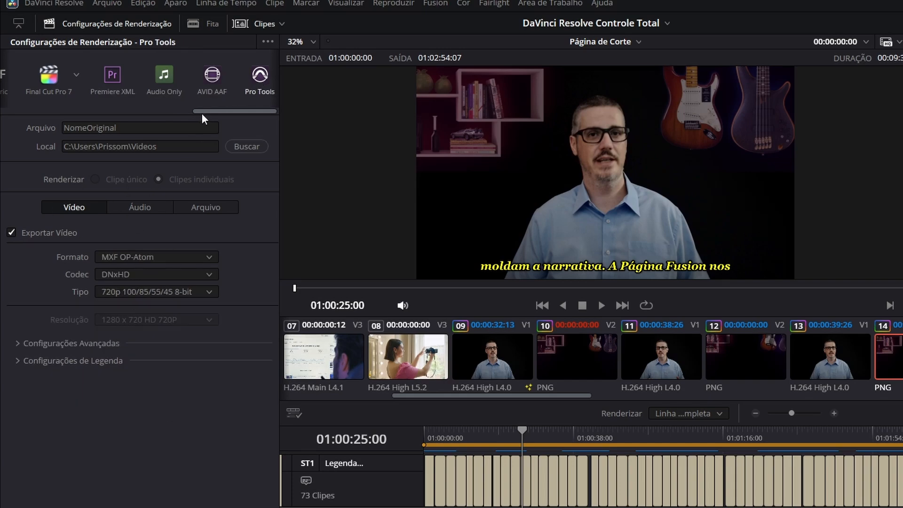
drag(205, 111, 208, 111)
click(153, 81)
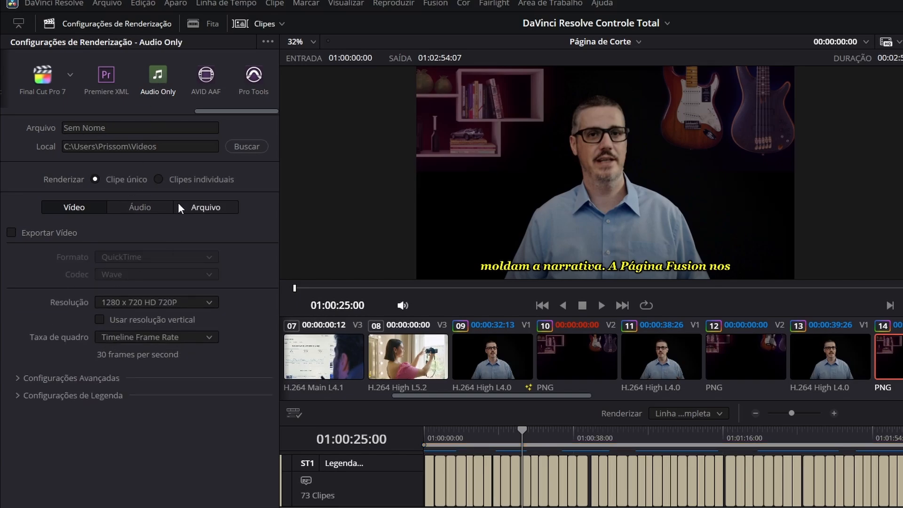
- Choose the Custom Export preset and name the output file "DaVinci Resolve Controle Total"
drag(211, 111, 5, 118)
click(30, 79)
drag(107, 128, 35, 125)
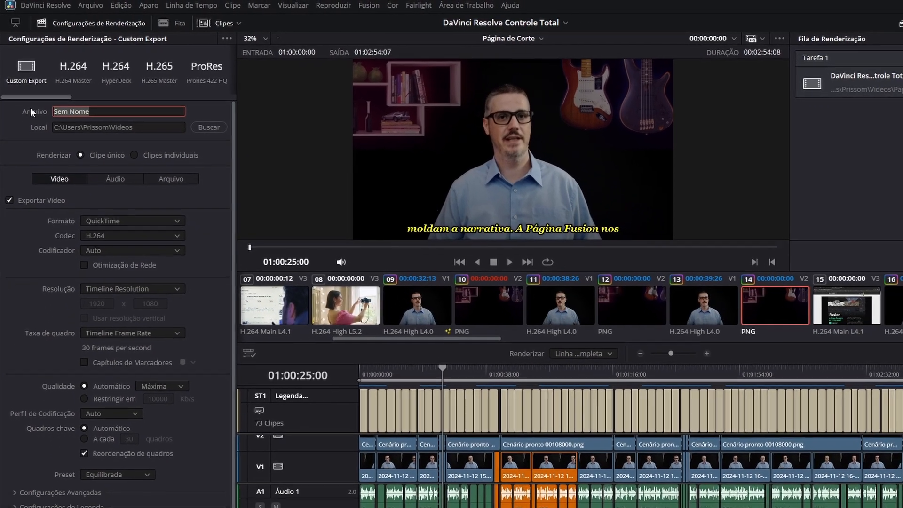
text(DaVinci Resolve Contr)
text(ole Total)
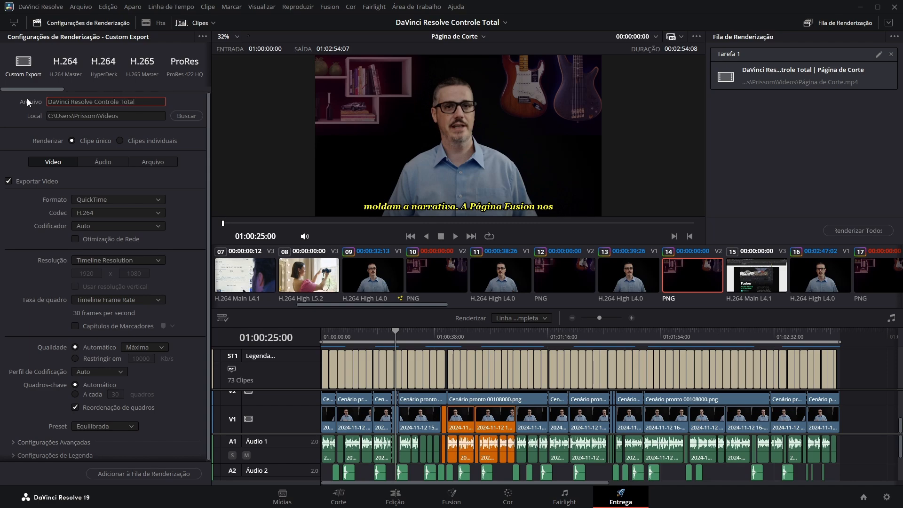
- Set the computer's Vídeos folder as the destination for the rendered file
click(178, 118)
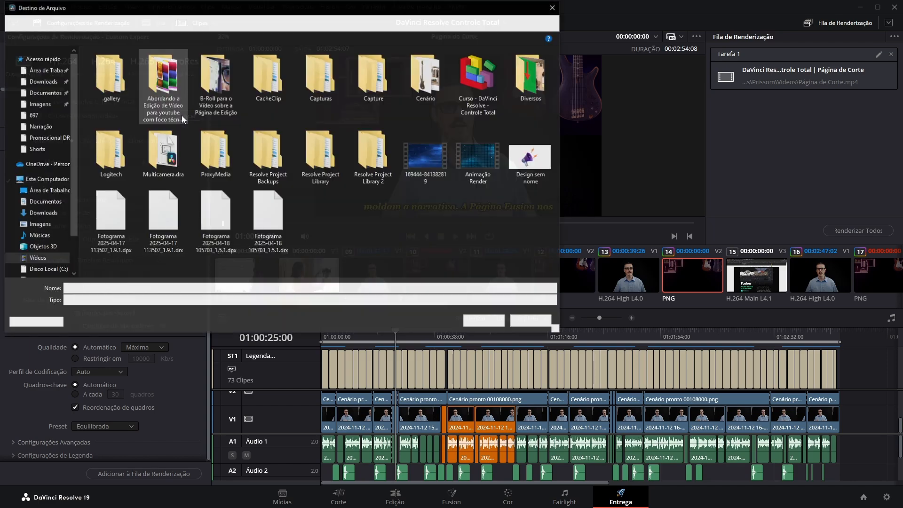
click(41, 259)
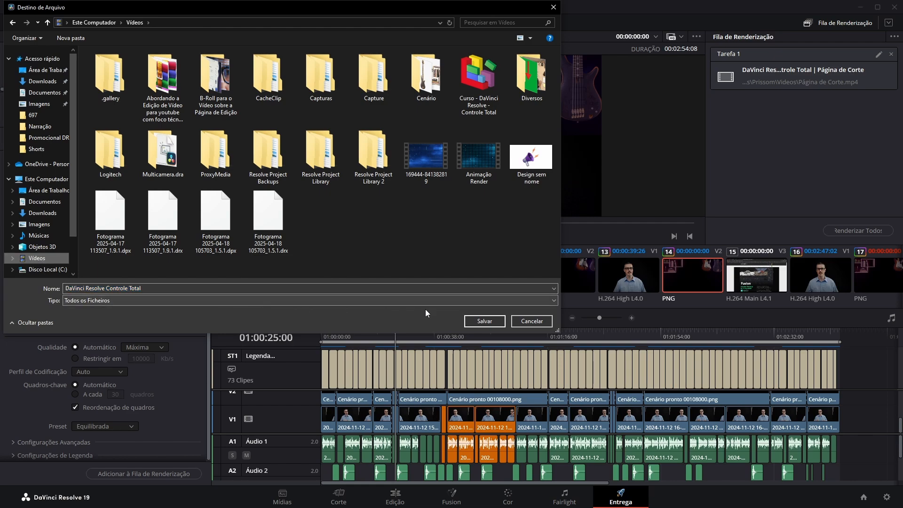
click(485, 321)
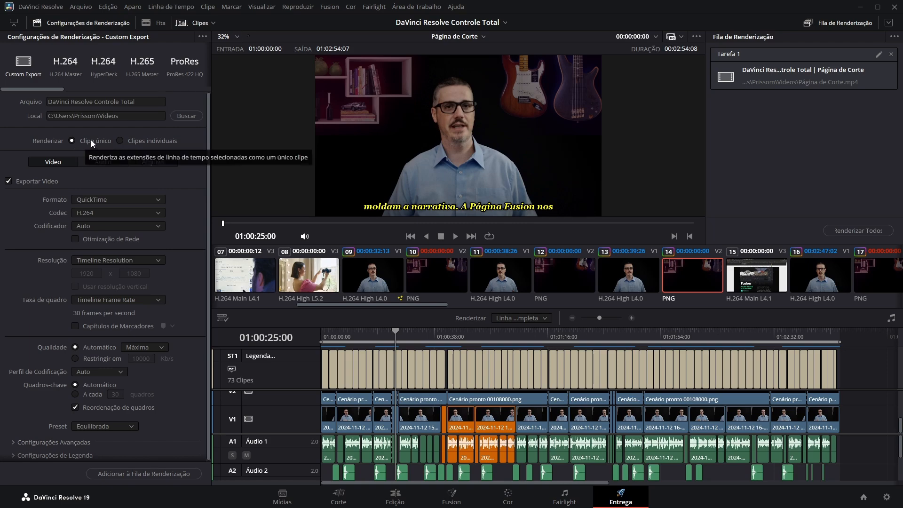
- Switch rendering to individual clips and back to a single clip
click(126, 140)
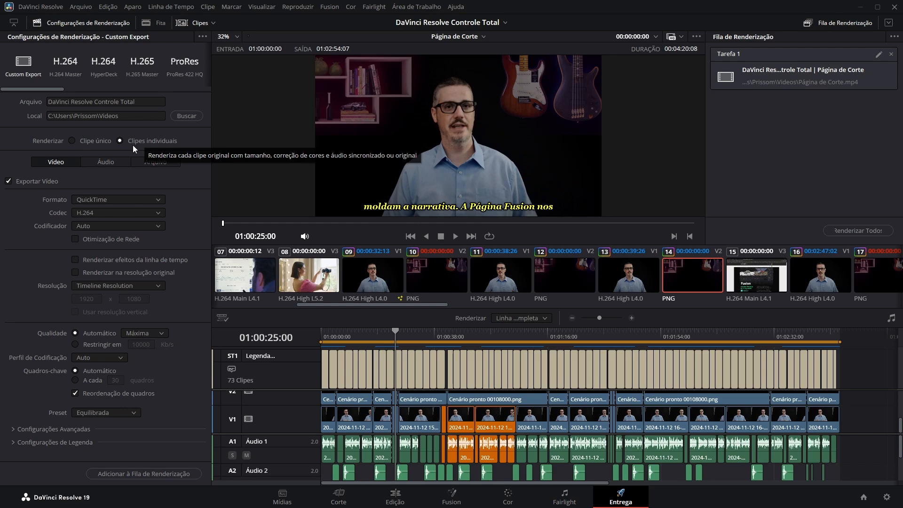
click(72, 140)
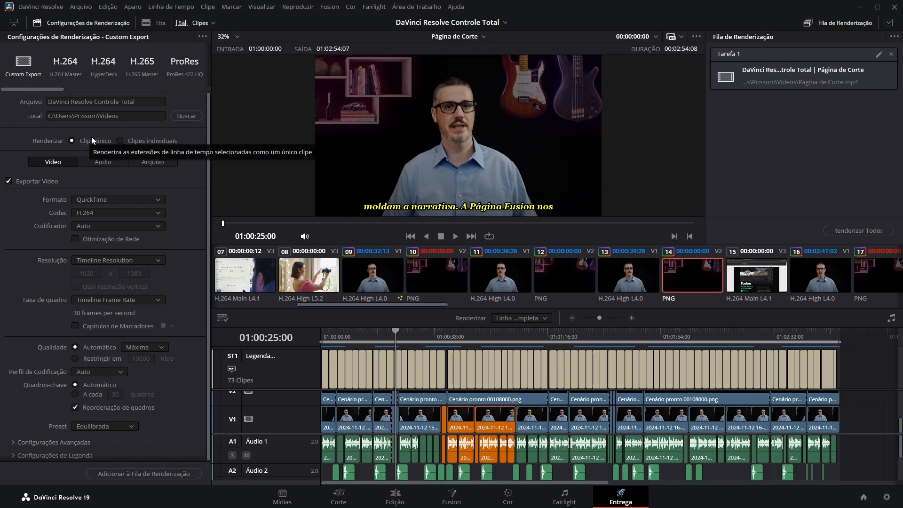
- Examine the audio and file export settings, return to the video settings, and toggle video export off and on
click(94, 163)
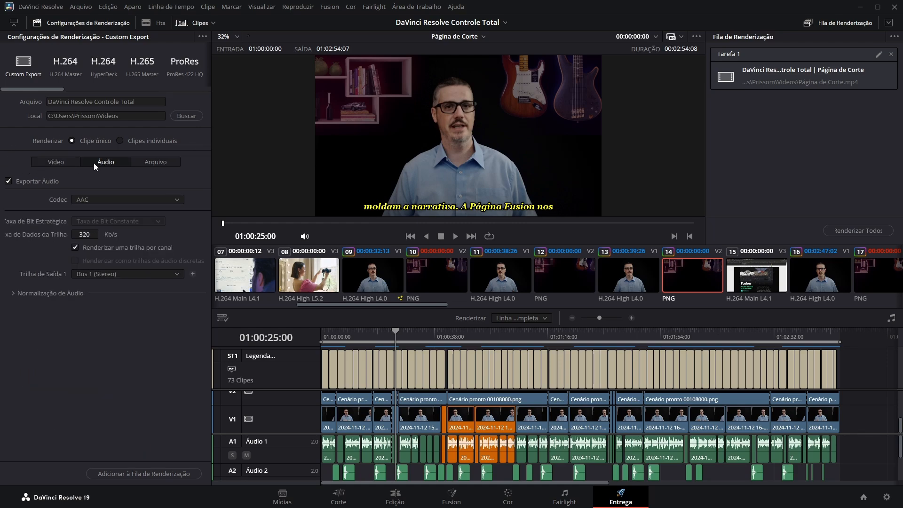
click(163, 163)
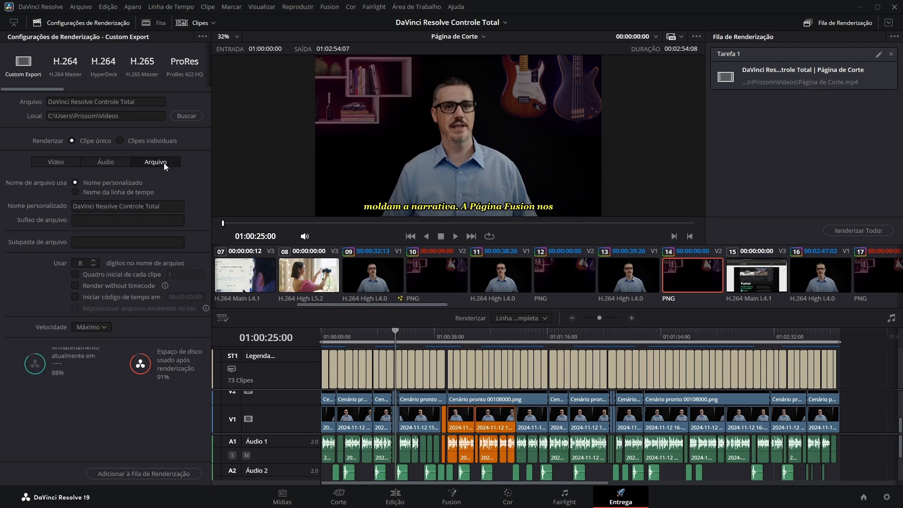
click(48, 162)
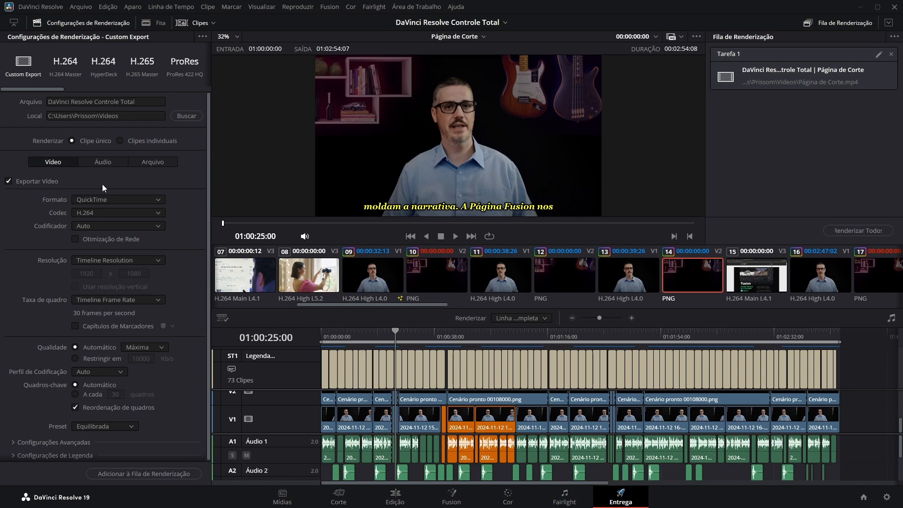
click(8, 181)
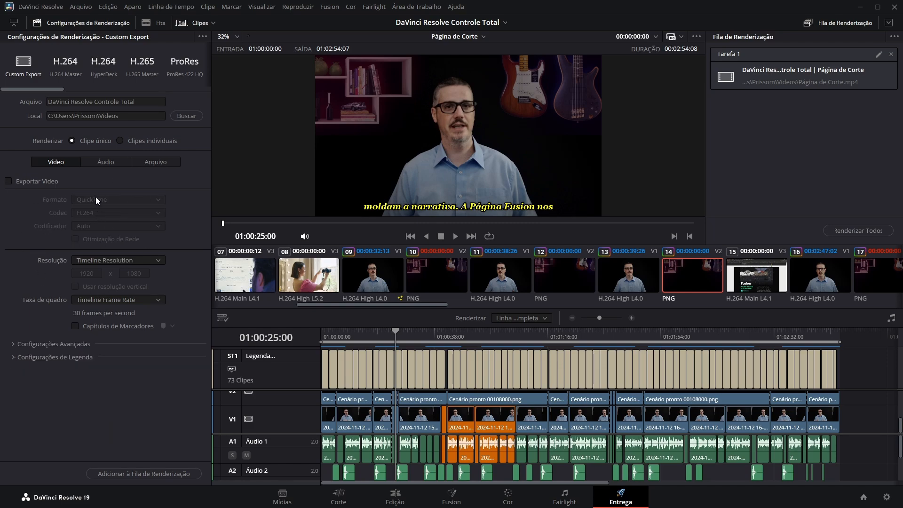
click(8, 181)
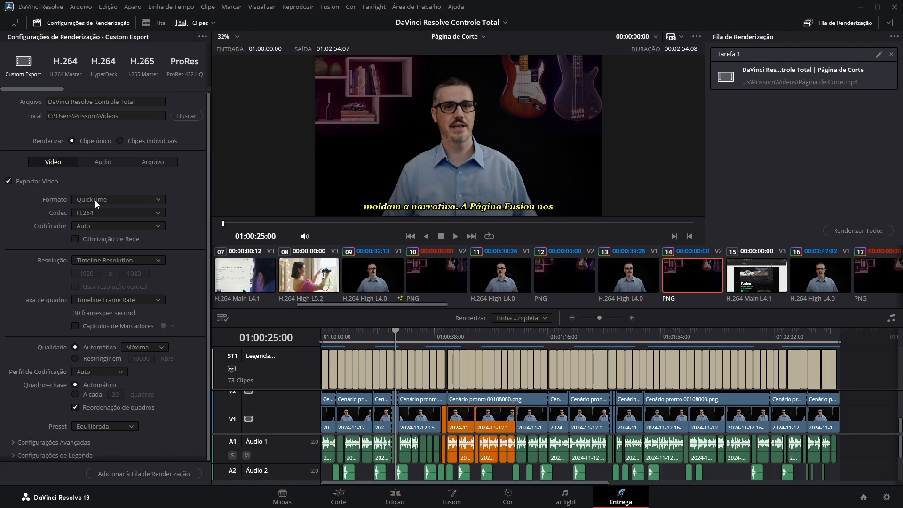
- Set the exported video's format to MP4
click(156, 200)
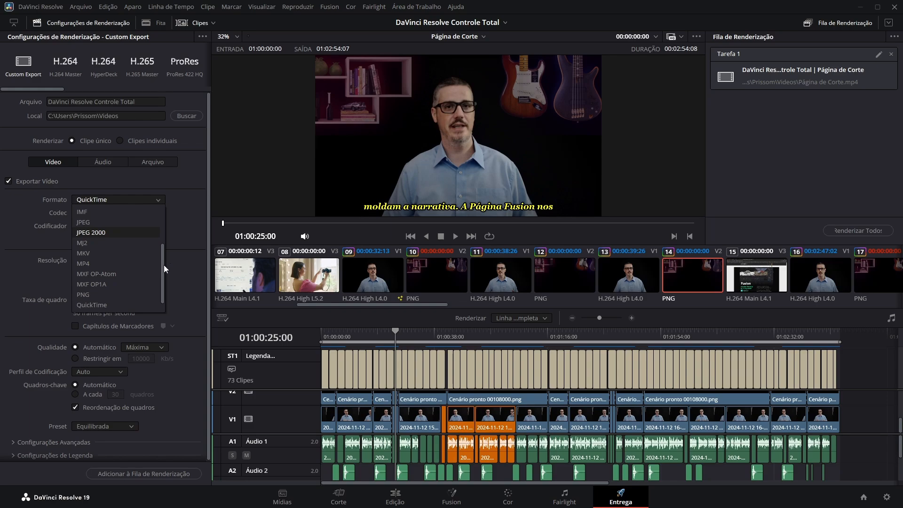
mouse_move(163, 266)
mouse_down()
mouse_move(162, 223)
mouse_move(160, 272)
mouse_up()
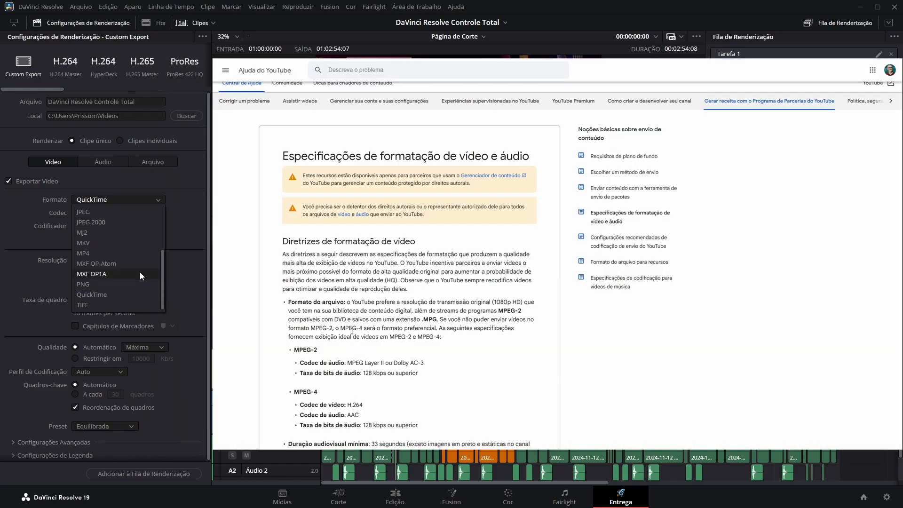
click(95, 253)
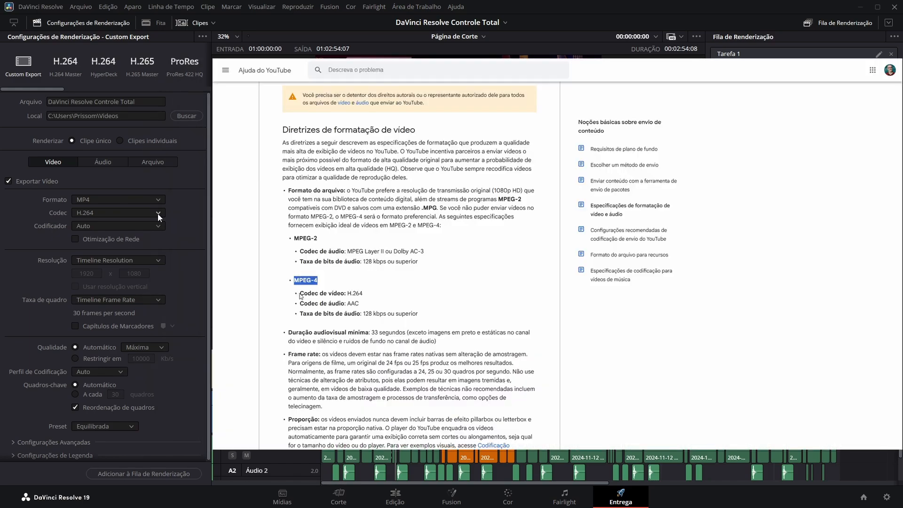
- Set the video codec to H.264 and keep the encoder on Auto
click(157, 213)
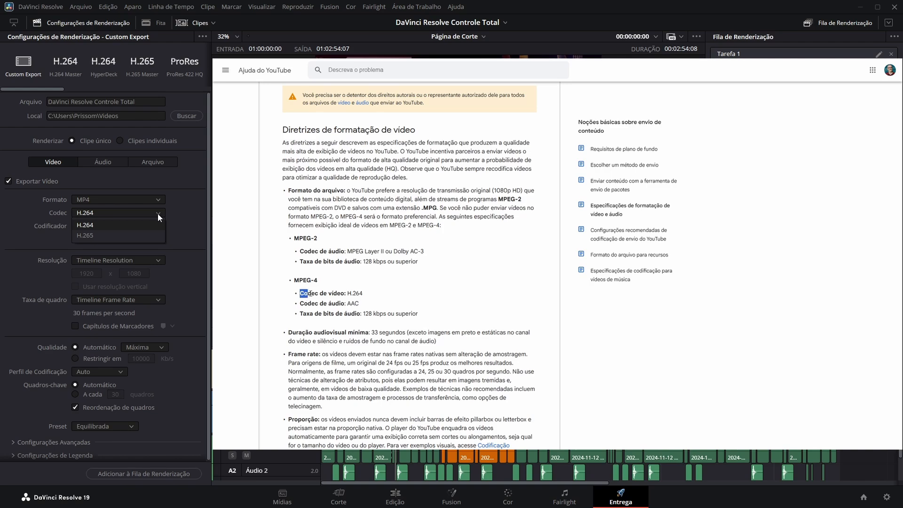
click(87, 225)
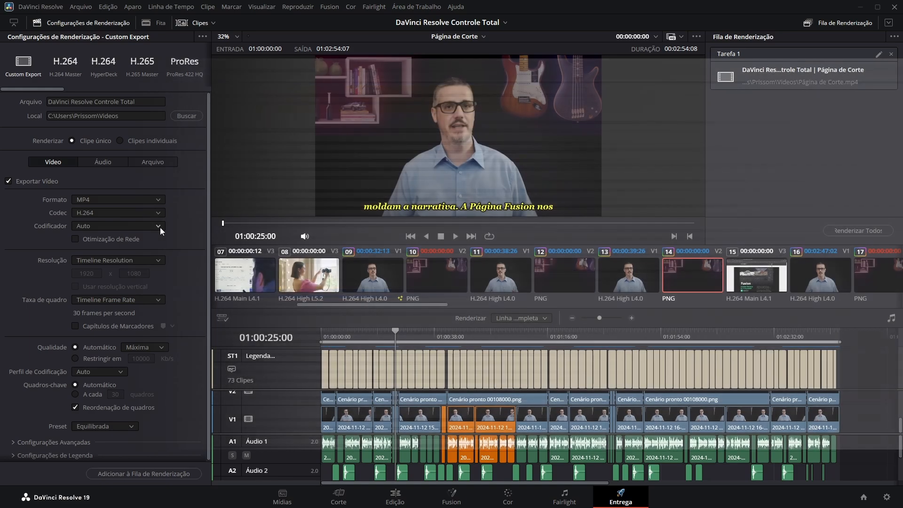
click(160, 227)
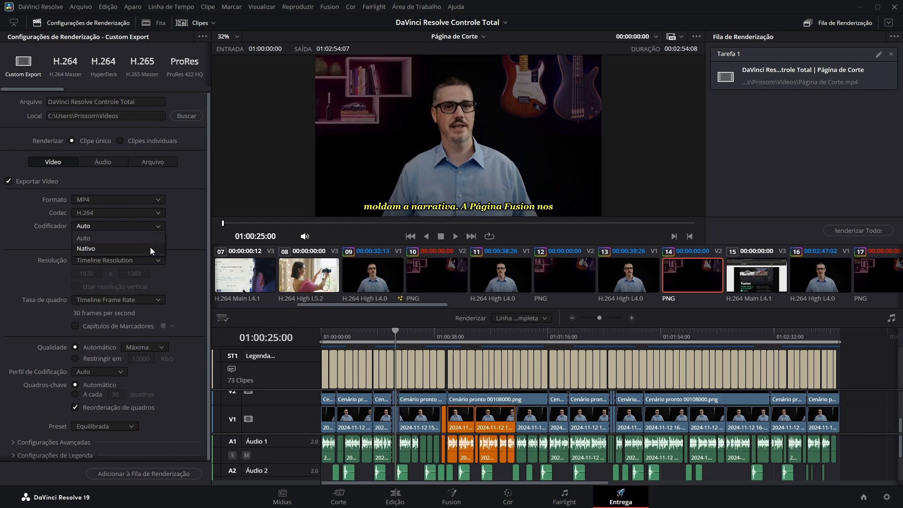
click(151, 241)
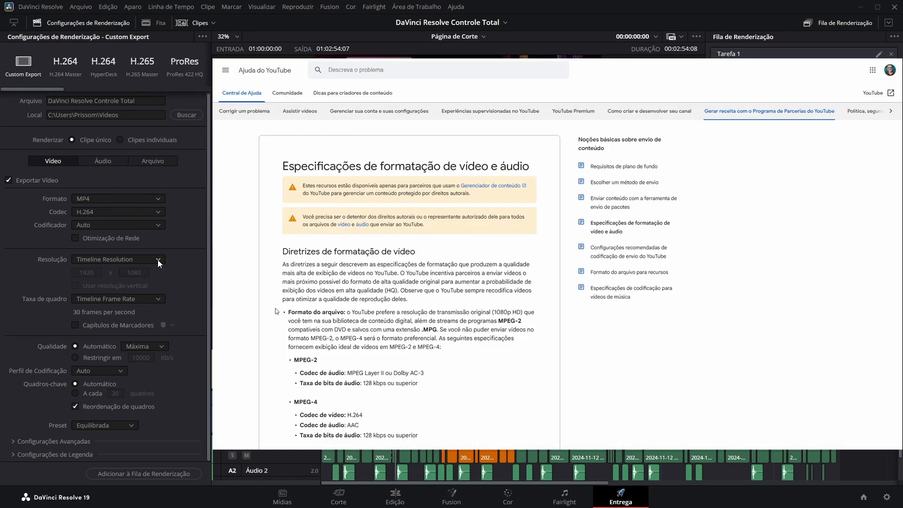
- Browse the available export resolutions and set the video to 3840 x 2160 Ultra HD
click(157, 259)
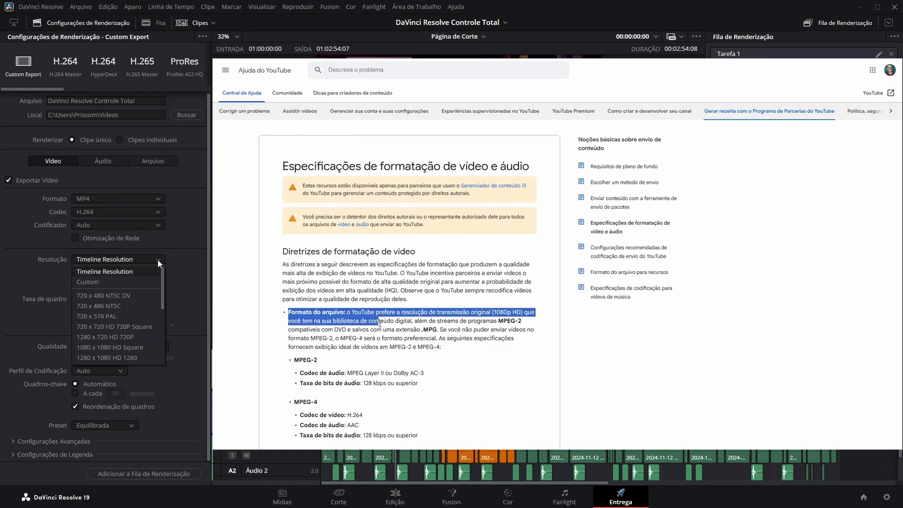
drag(161, 273, 162, 284)
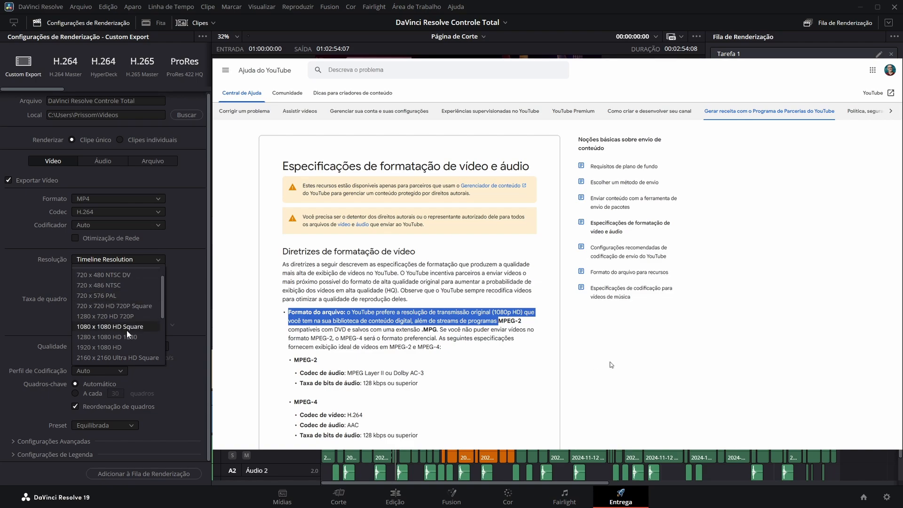
drag(163, 309, 163, 325)
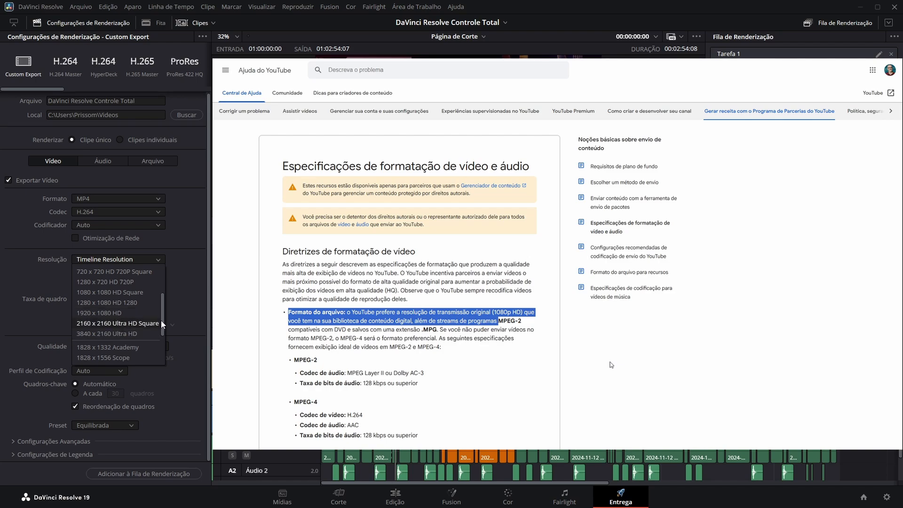
drag(162, 320, 163, 348)
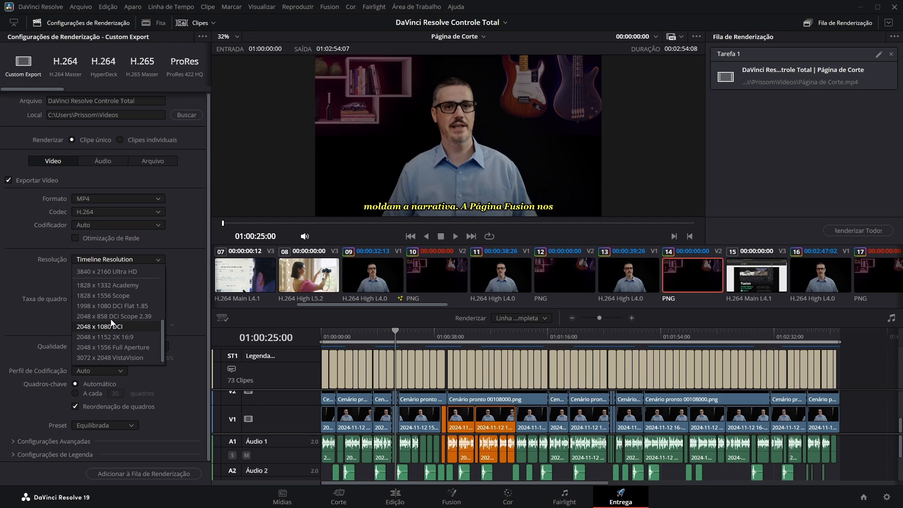
drag(162, 346, 163, 316)
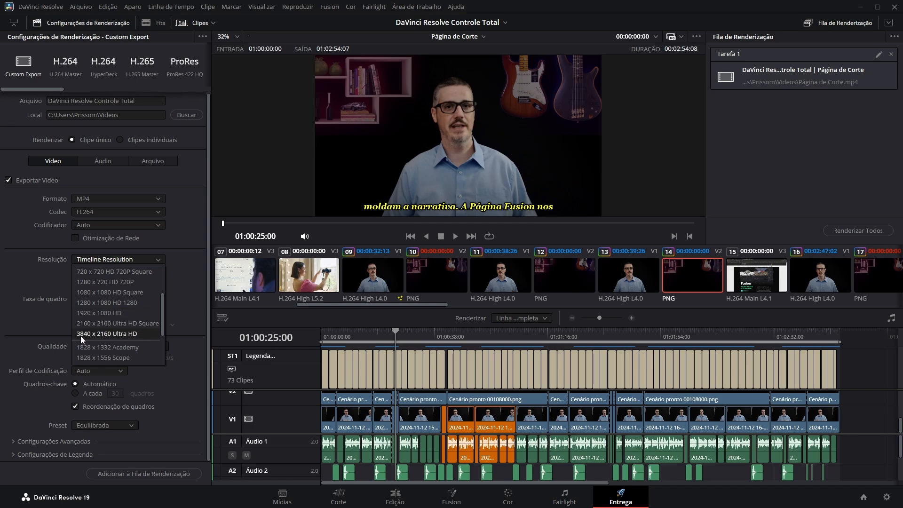
click(106, 334)
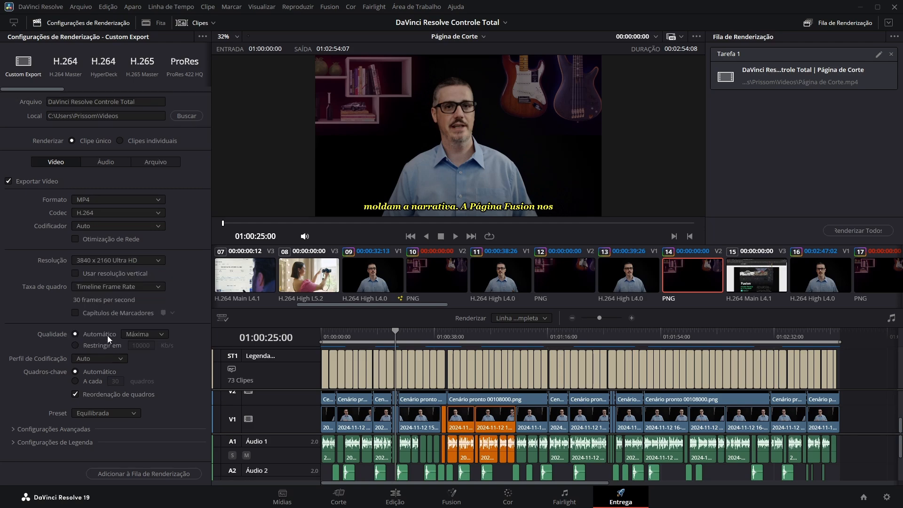
- Set the export resolution to 1920 x 1080 HD and keep the frame rate on Timeline Frame Rate
click(157, 260)
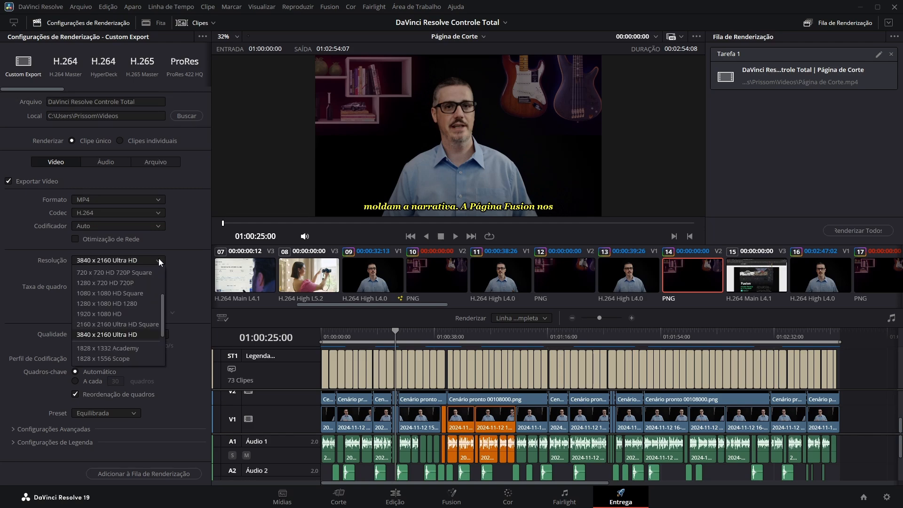
click(109, 314)
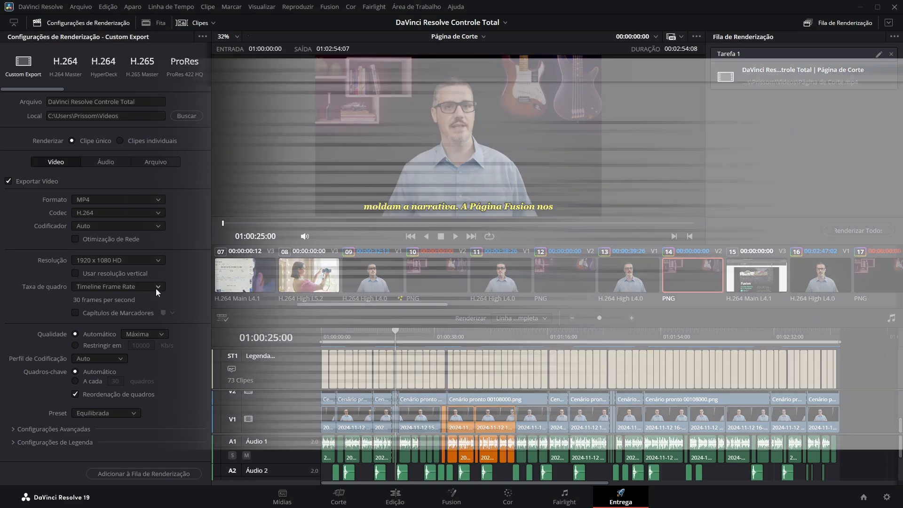
click(158, 287)
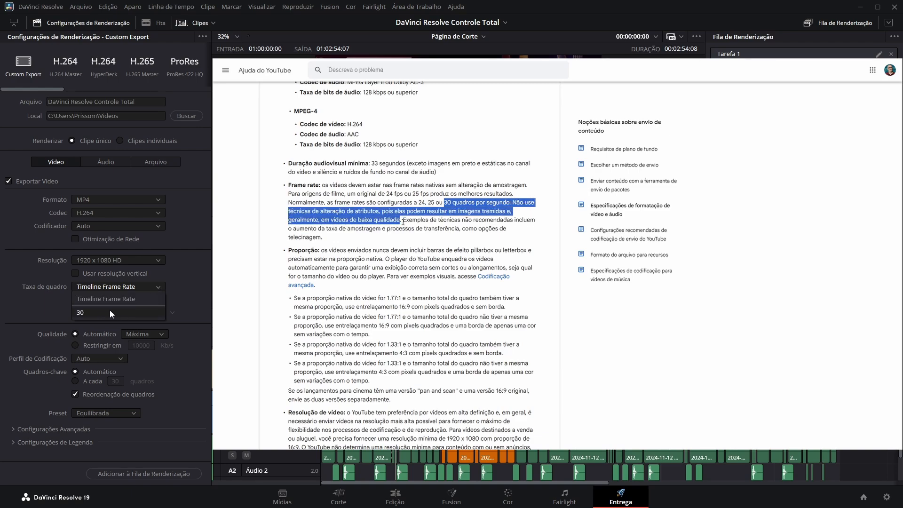
click(162, 299)
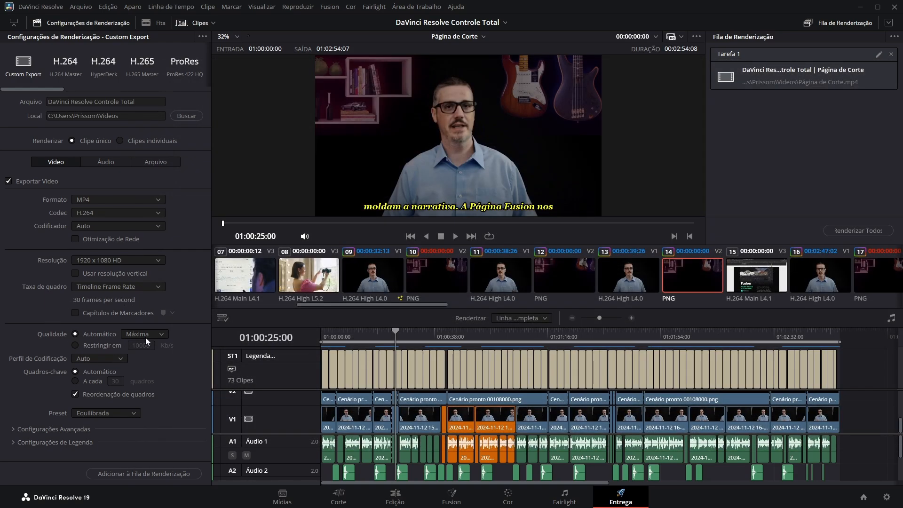
- Keep the video quality on Automático at Máxima and set the encoding profile to High
click(162, 335)
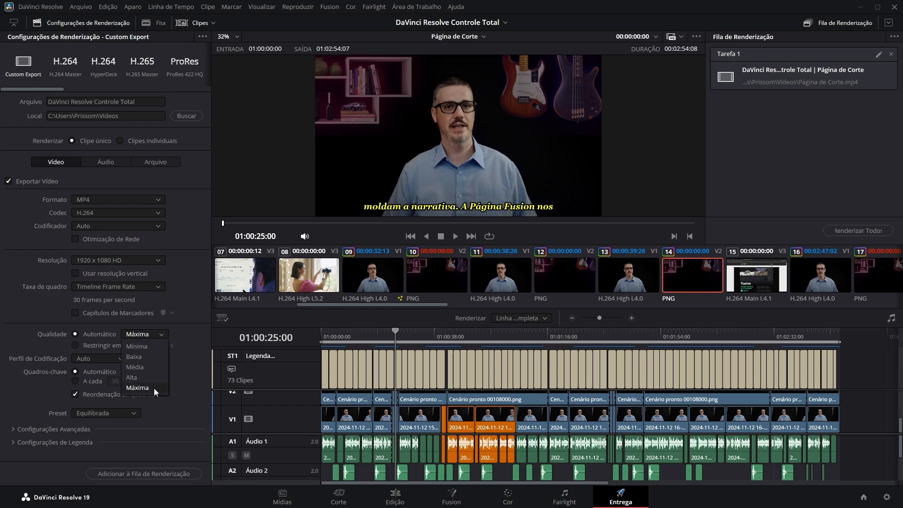
click(190, 342)
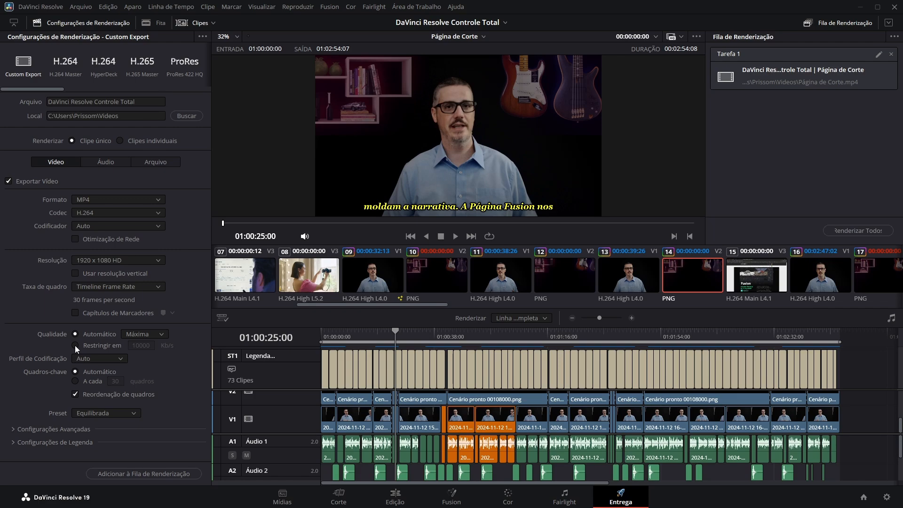
click(76, 346)
mouse_move(138, 345)
mouse_down()
mouse_move(158, 345)
mouse_move(140, 346)
mouse_up()
click(74, 334)
click(122, 360)
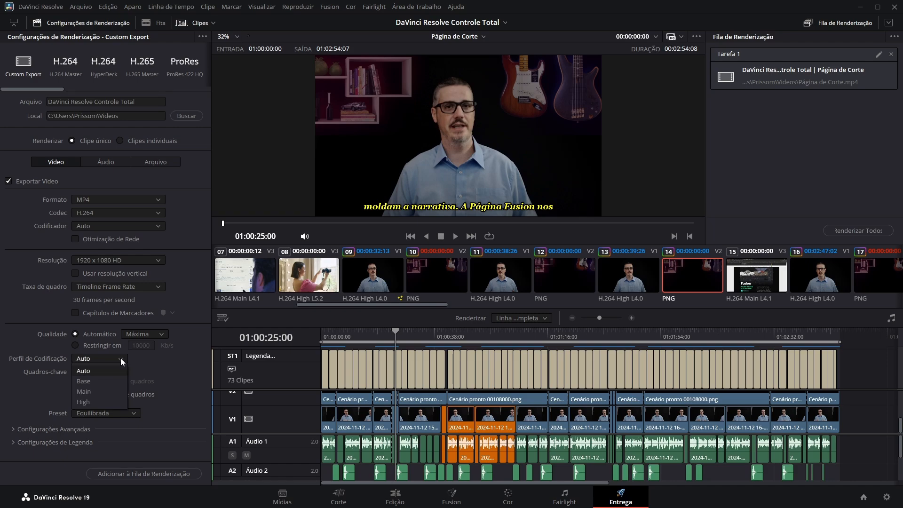
click(97, 403)
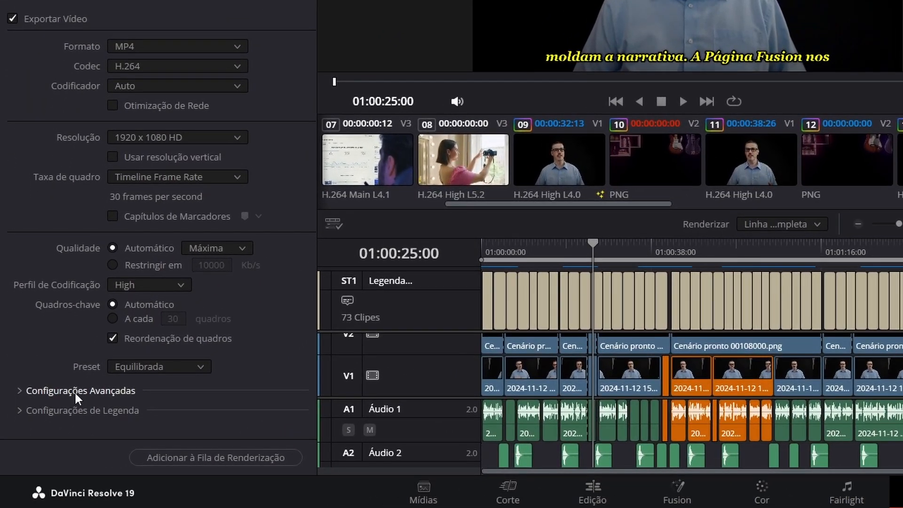
- Review the advanced video settings and enable subtitle export with the format Queimadas no vídeo
click(74, 391)
scroll(240, 333, down, 4)
scroll(252, 336, down, 10)
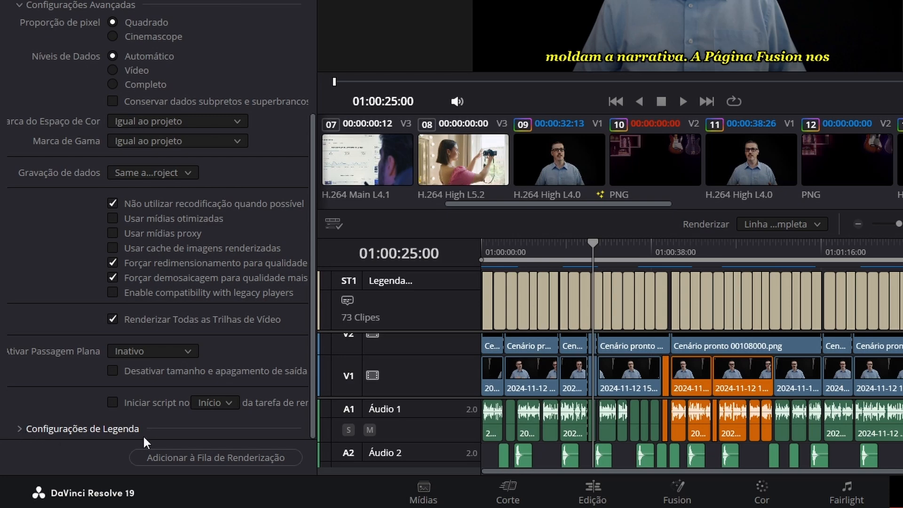
click(17, 428)
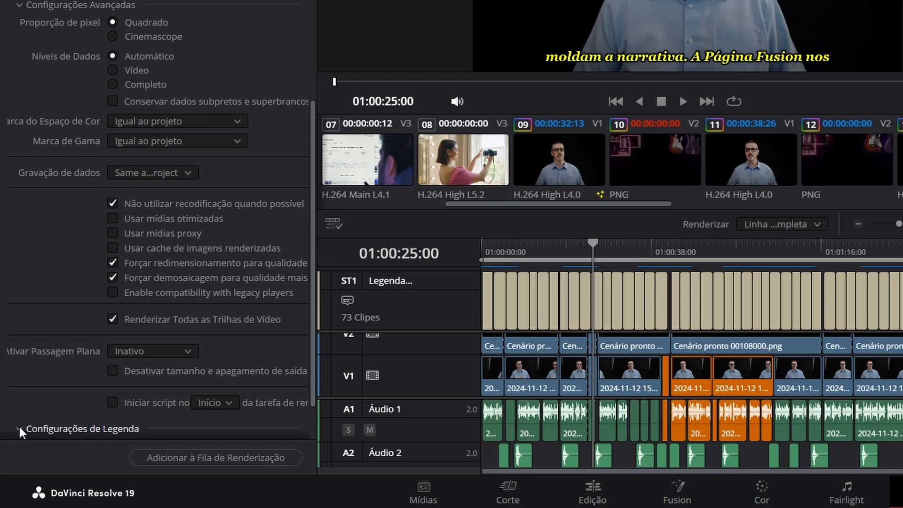
scroll(41, 388, down, 3)
scroll(42, 353, down, 1)
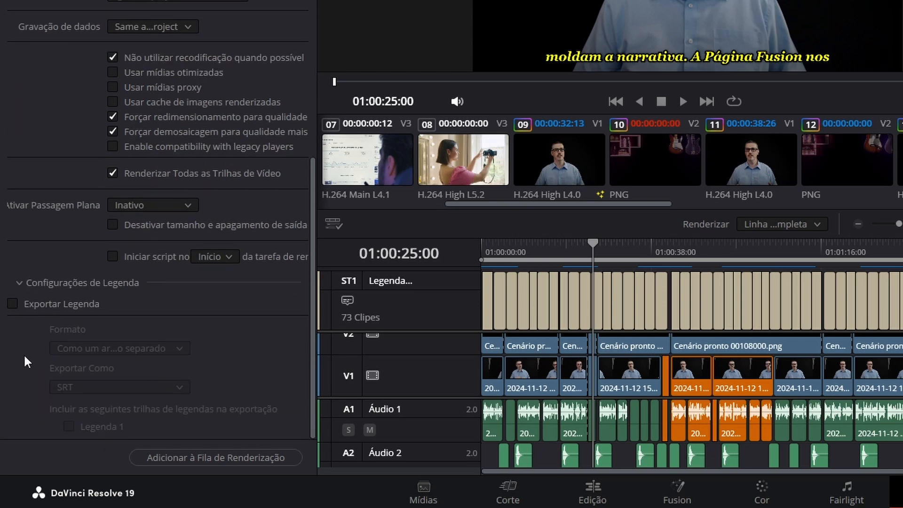
click(13, 304)
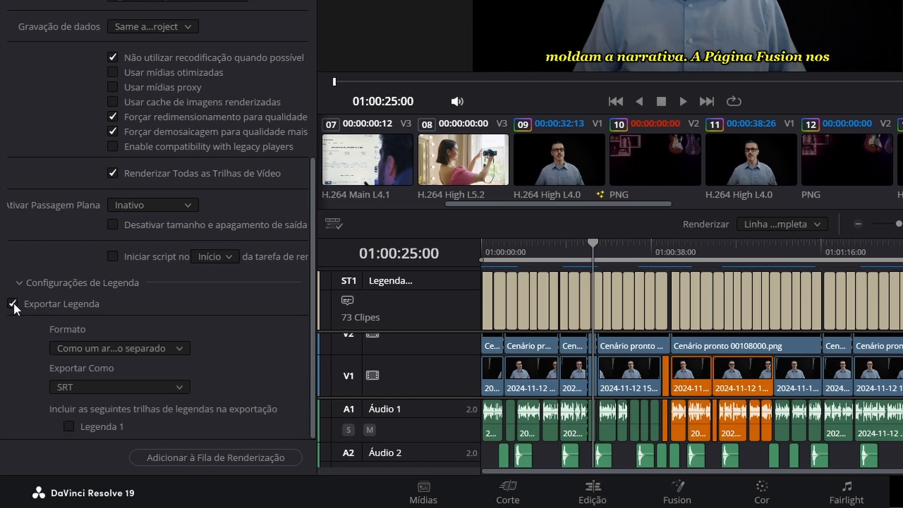
click(172, 348)
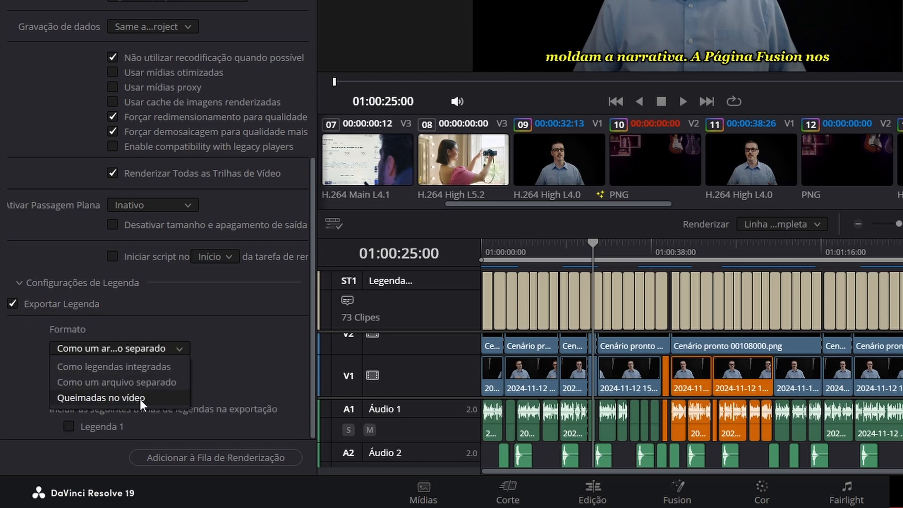
click(162, 396)
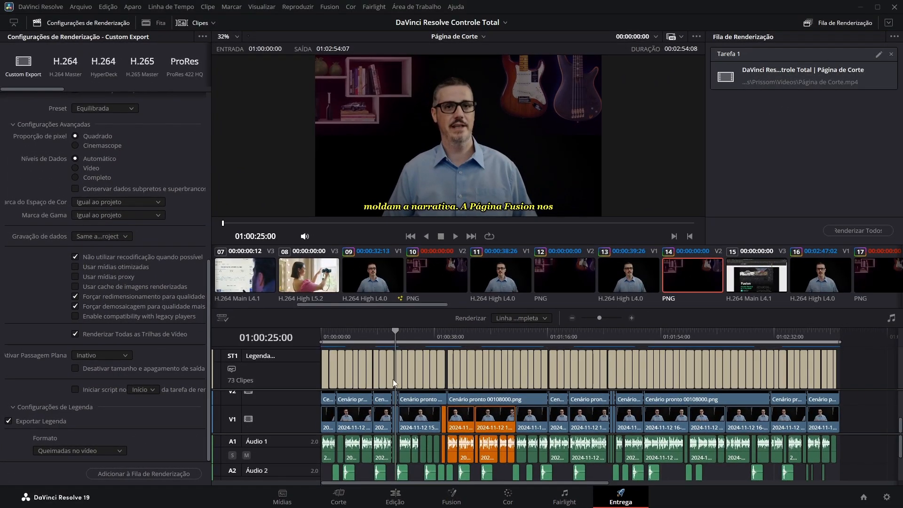
- Set the audio codec to FLAC in the audio export settings, keeping audio export enabled
drag(208, 337, 204, 133)
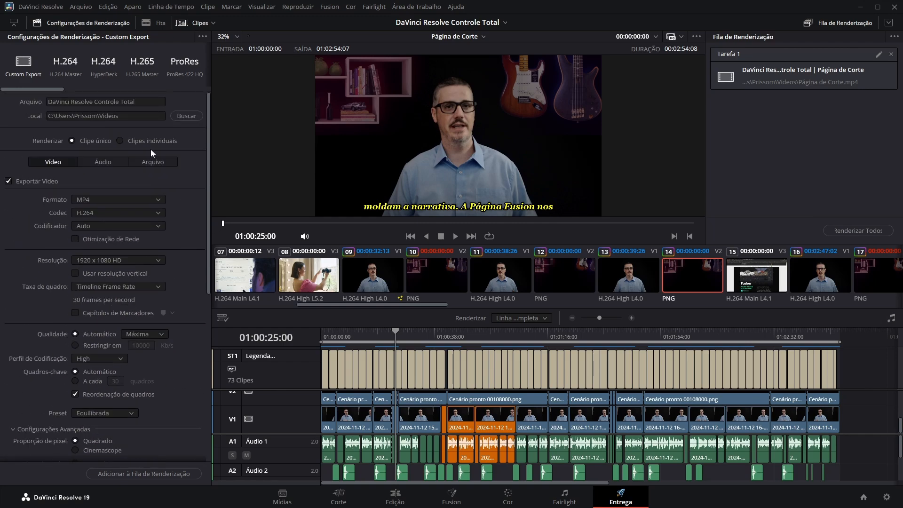
click(106, 162)
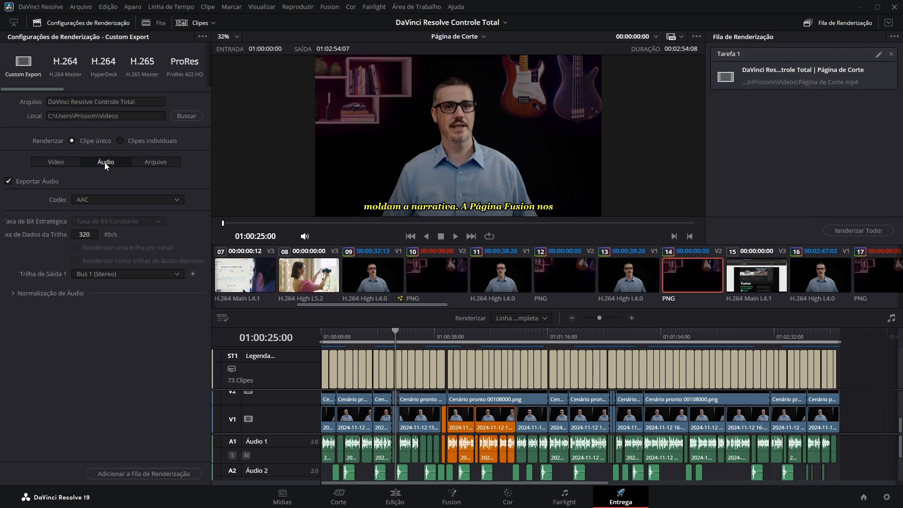
click(7, 182)
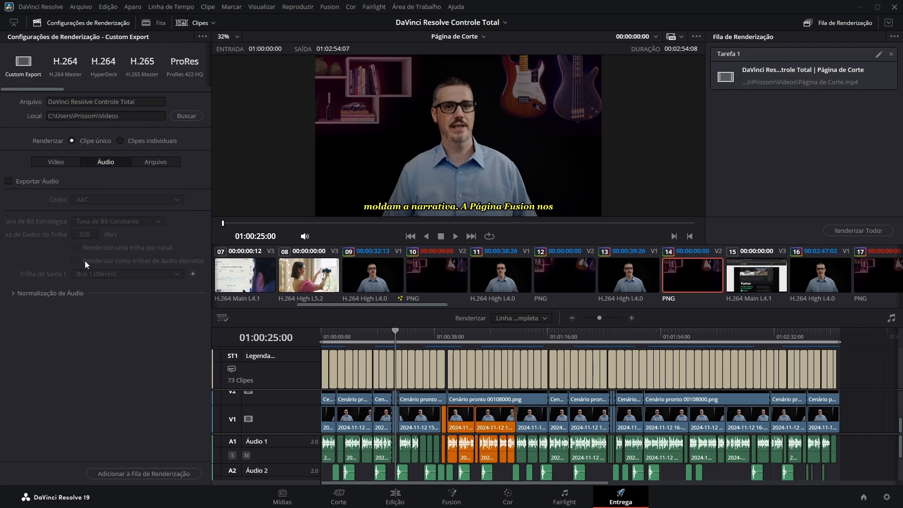
click(9, 181)
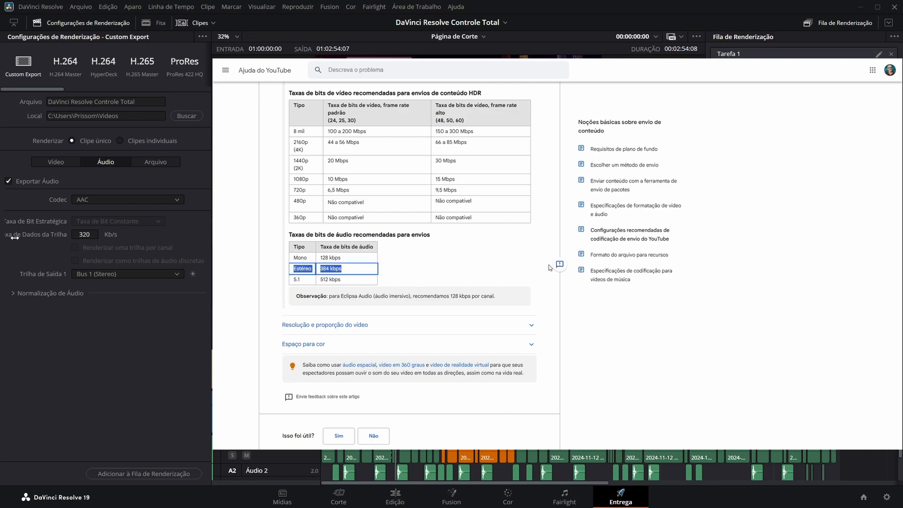
mouse_move(84, 234)
mouse_down()
mouse_move(65, 234)
mouse_move(86, 234)
mouse_up()
click(177, 199)
click(86, 221)
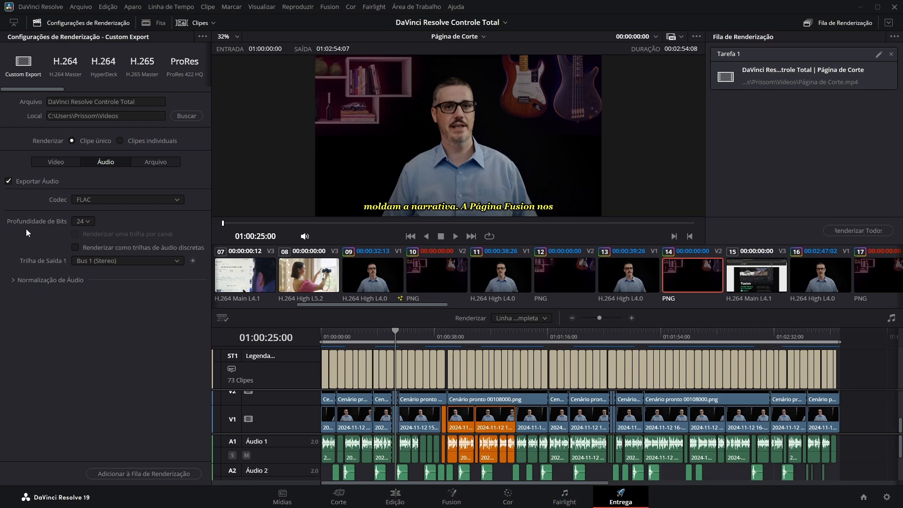
- Try audio normalization with the YouTube standard and turn the normalization back off
click(13, 280)
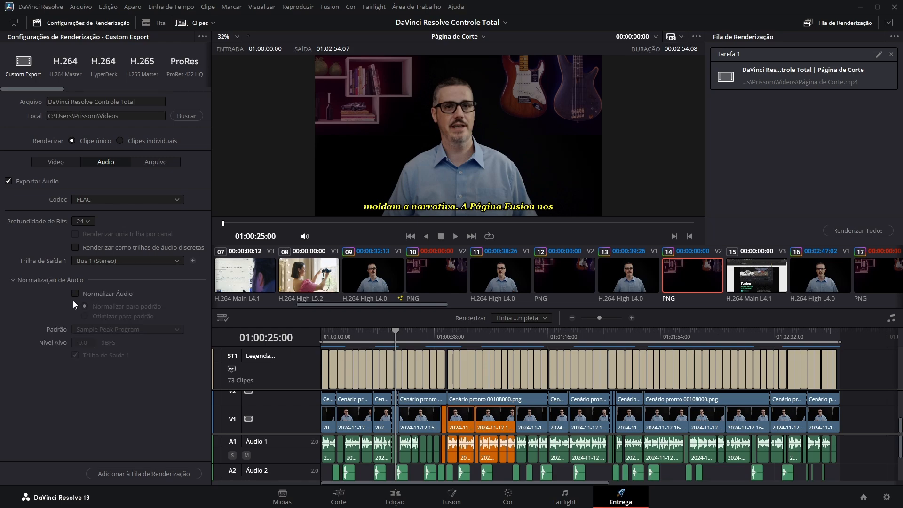
click(75, 294)
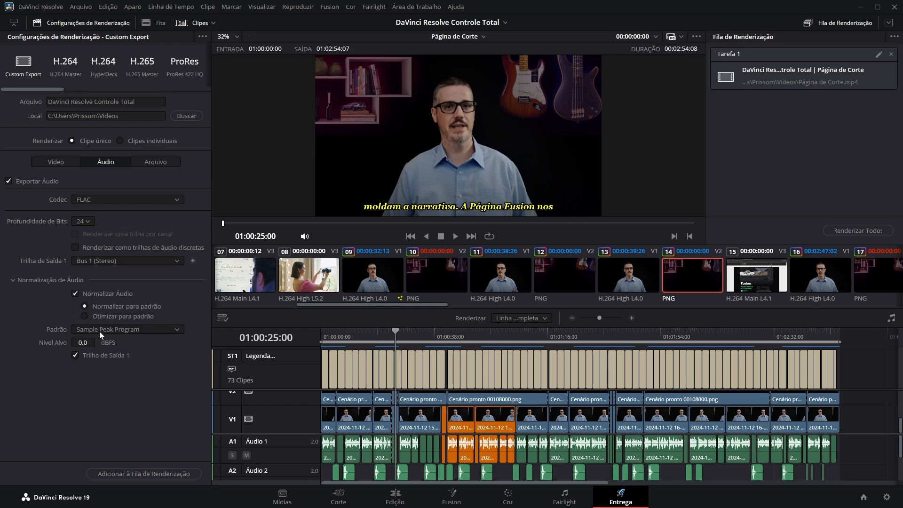
click(179, 328)
scroll(102, 423, down, 2)
click(94, 415)
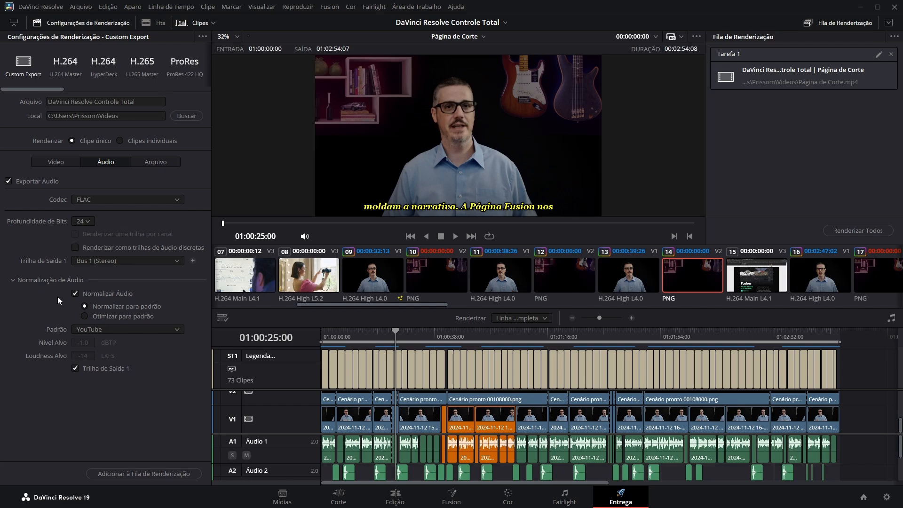
click(76, 294)
click(52, 281)
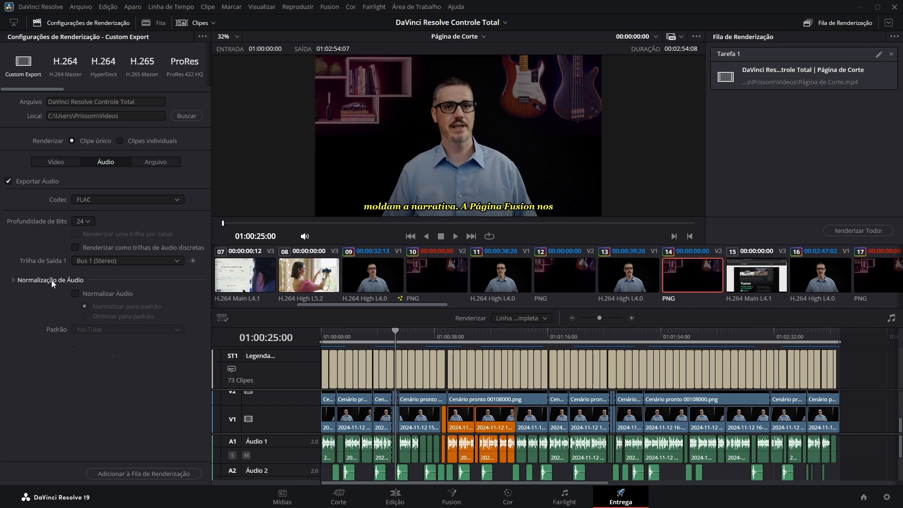
- Set the render speed to 10 in the file export settings
click(157, 162)
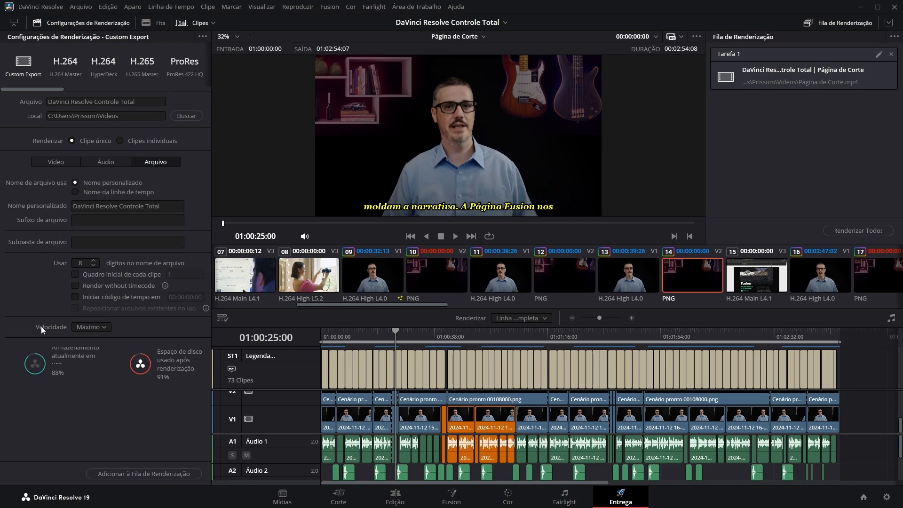
click(106, 326)
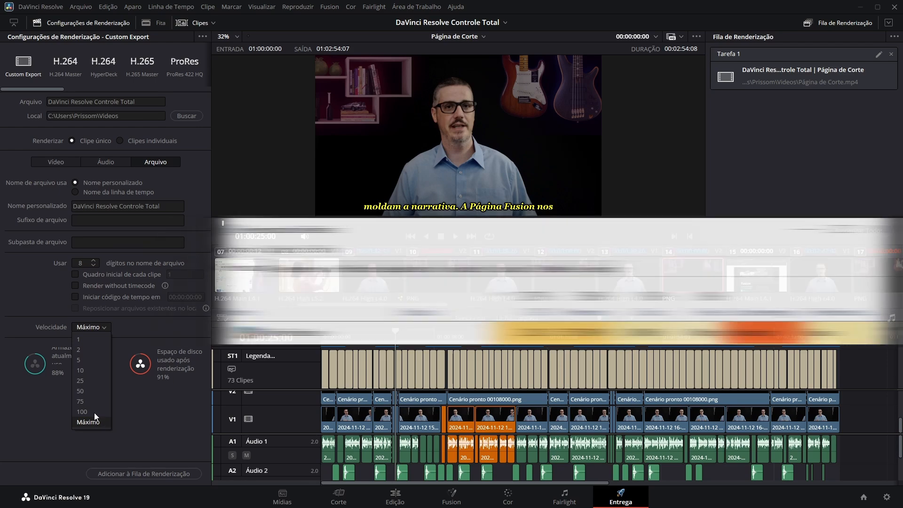
click(88, 370)
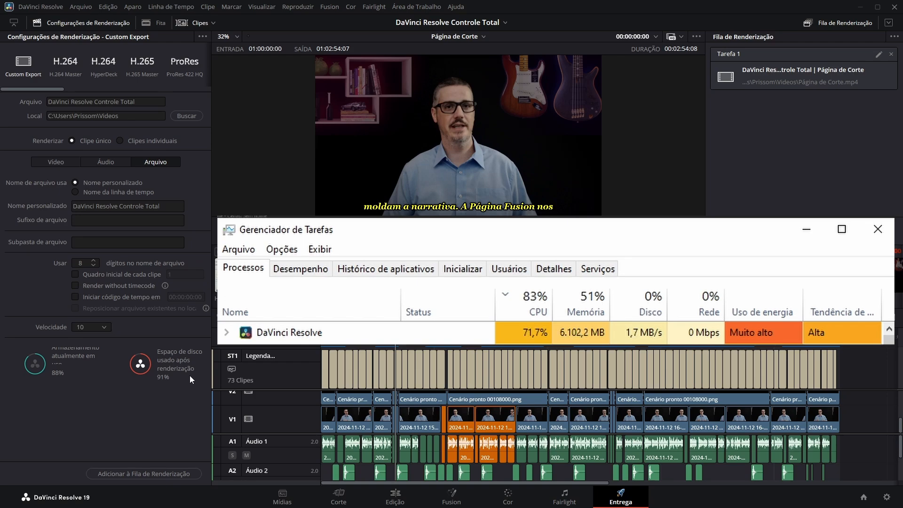
- Remove the old job Tarefa 1 from the render queue and keep the render speed at 10
click(890, 54)
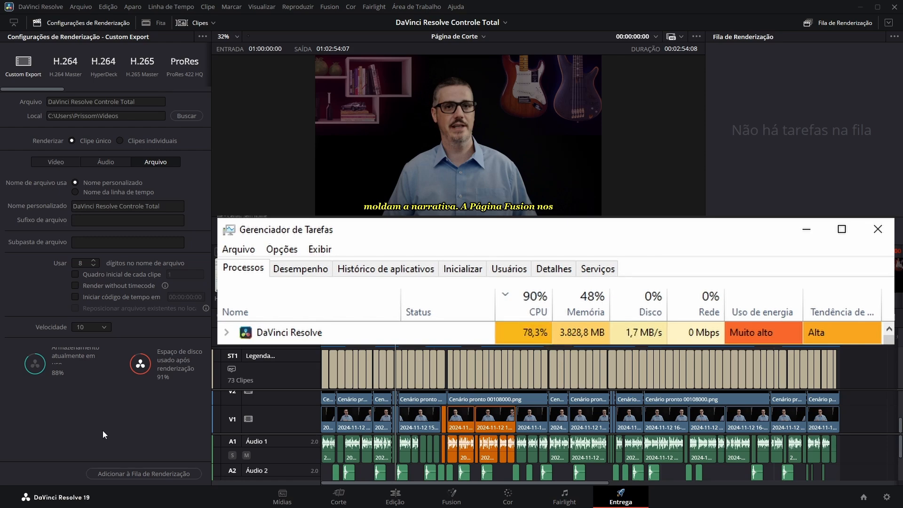
click(106, 325)
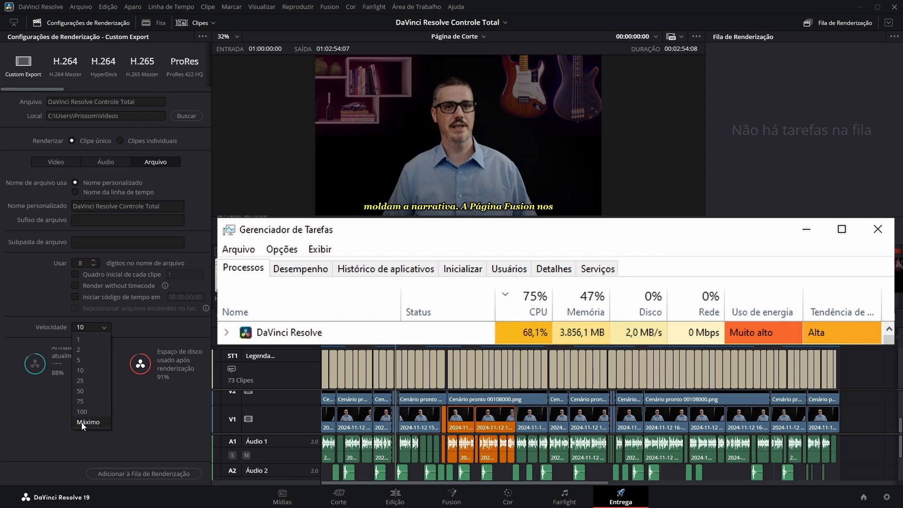
click(157, 417)
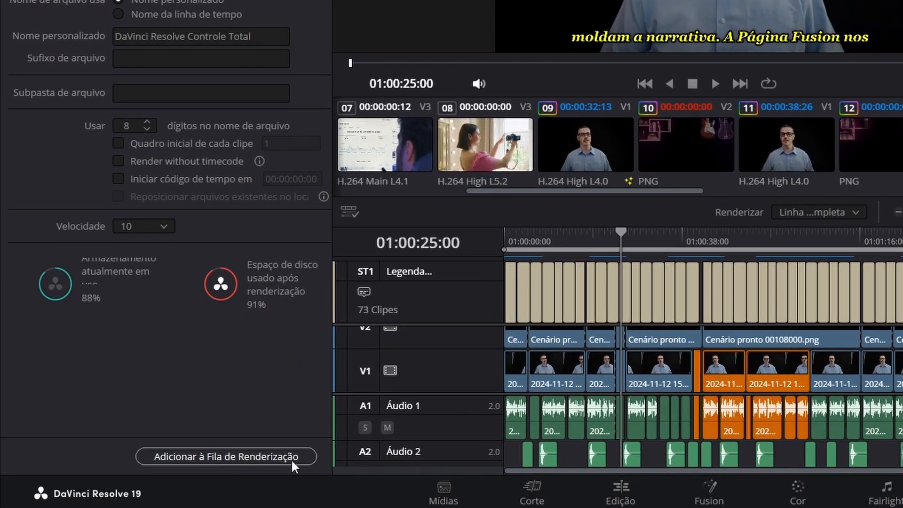
- Add the custom export of the timeline to the render queue and start rendering all queued jobs
click(266, 457)
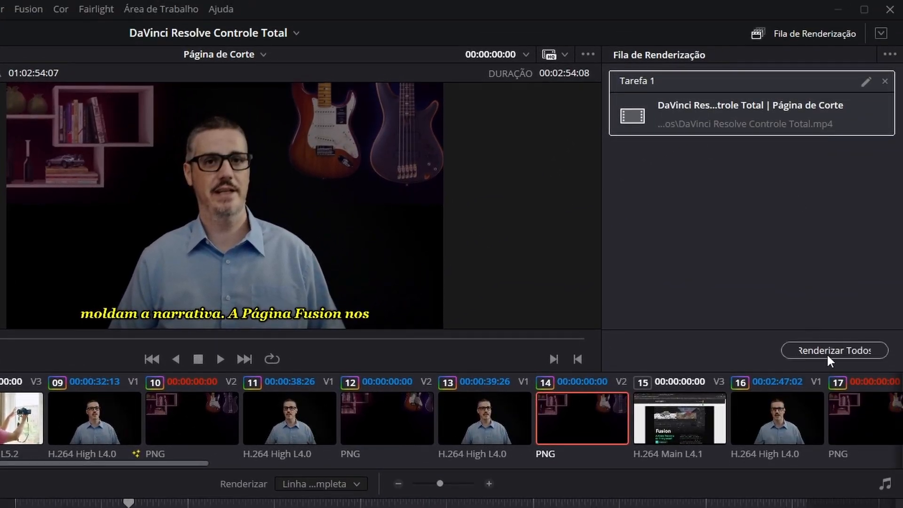
click(839, 352)
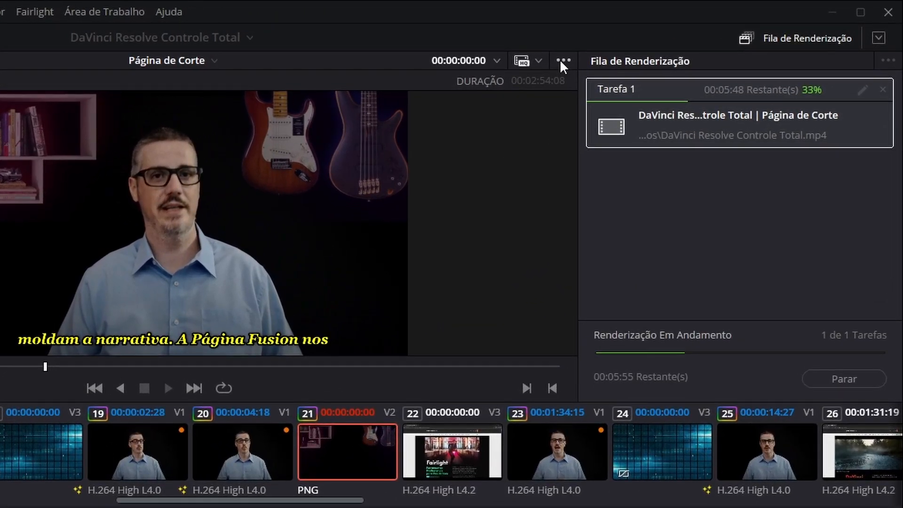
- Set the viewer's updates during renders to Mínimas
click(562, 60)
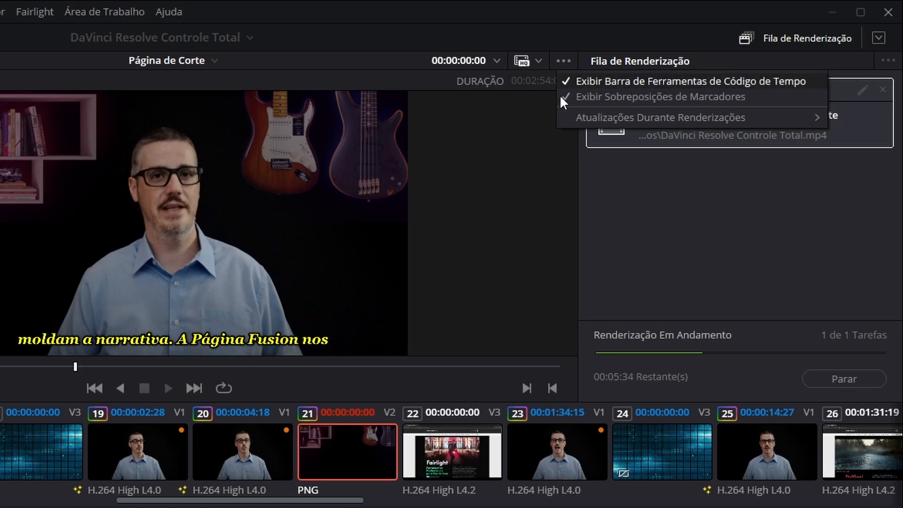
mouse_move(593, 120)
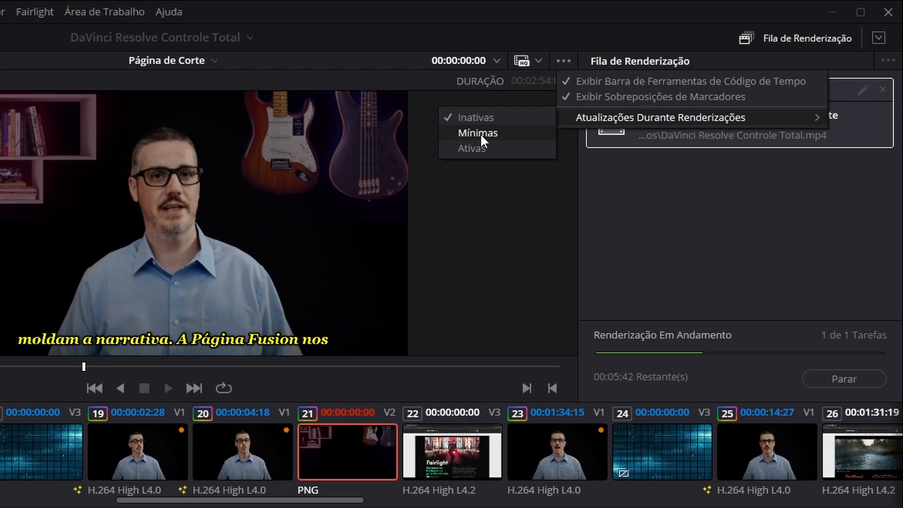
click(477, 133)
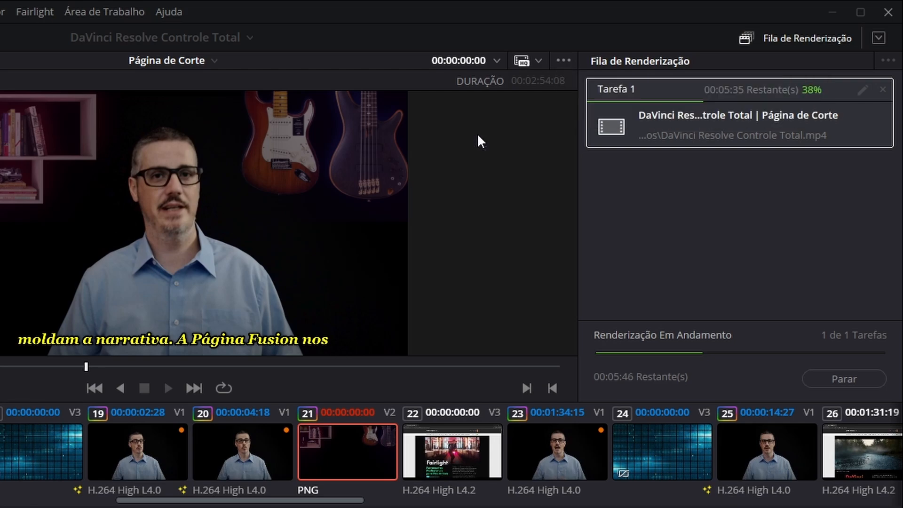
- Switch the viewer's updates during renders to Ativas and revisit the update options
click(561, 60)
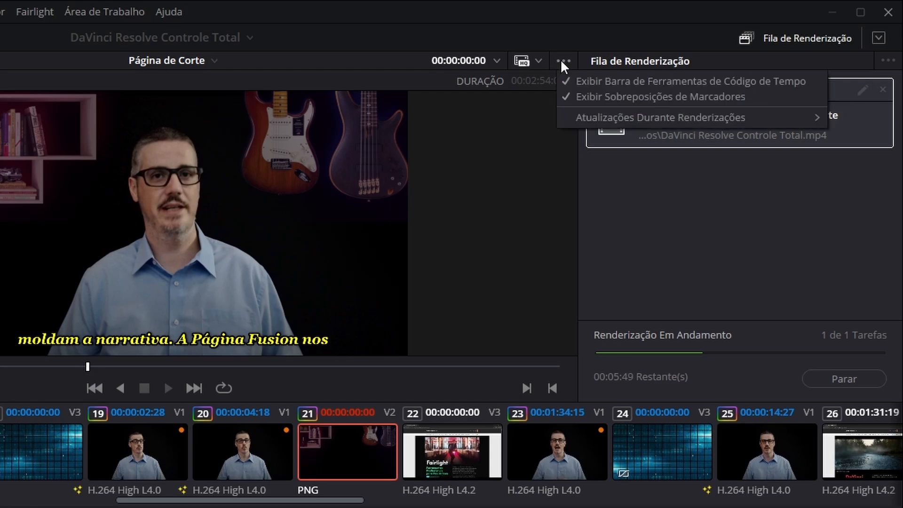
mouse_move(593, 116)
click(502, 149)
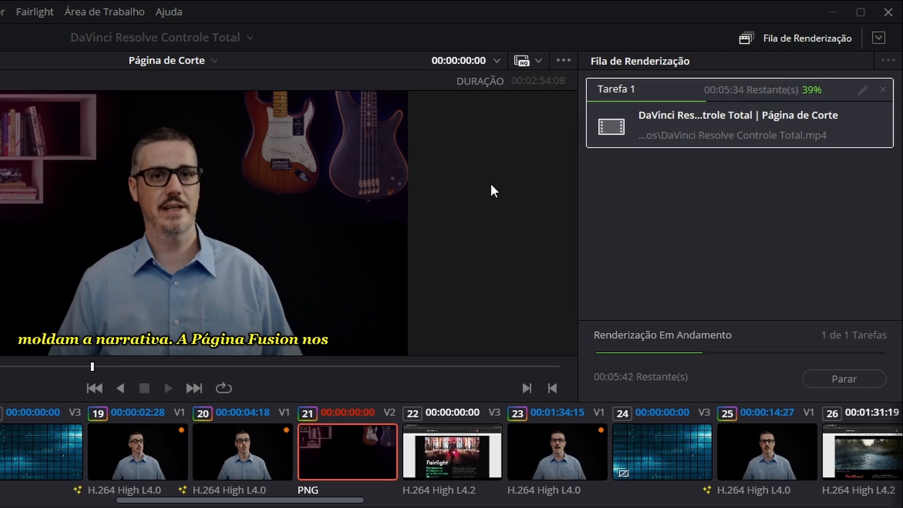
click(563, 59)
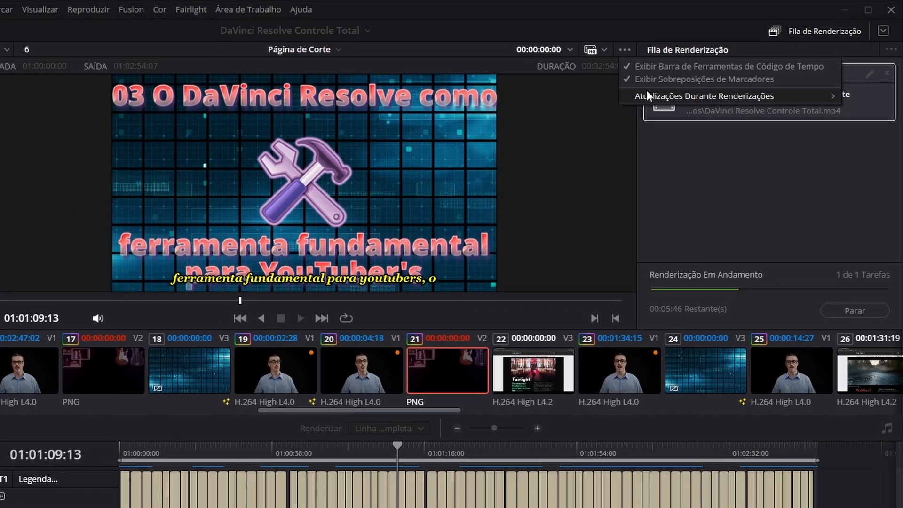
mouse_move(649, 115)
click(628, 98)
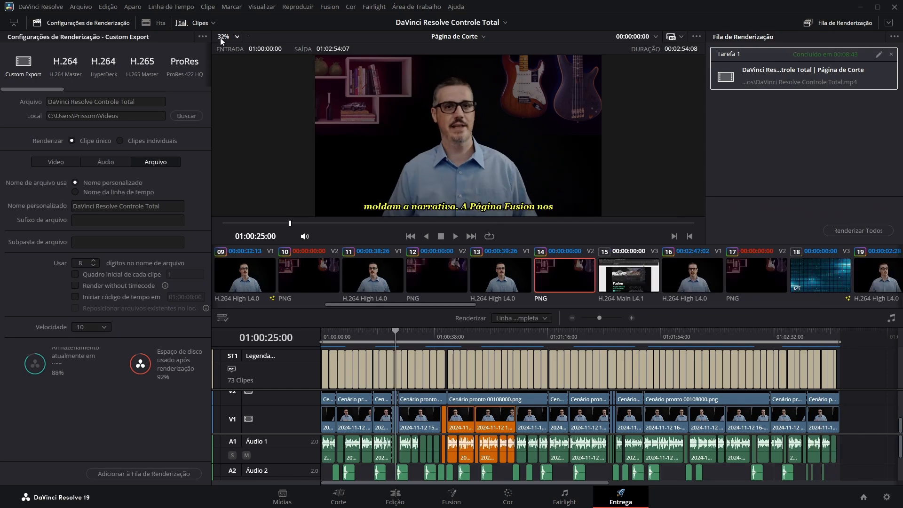
- Save the current render settings as a new preset named Youtube
click(202, 36)
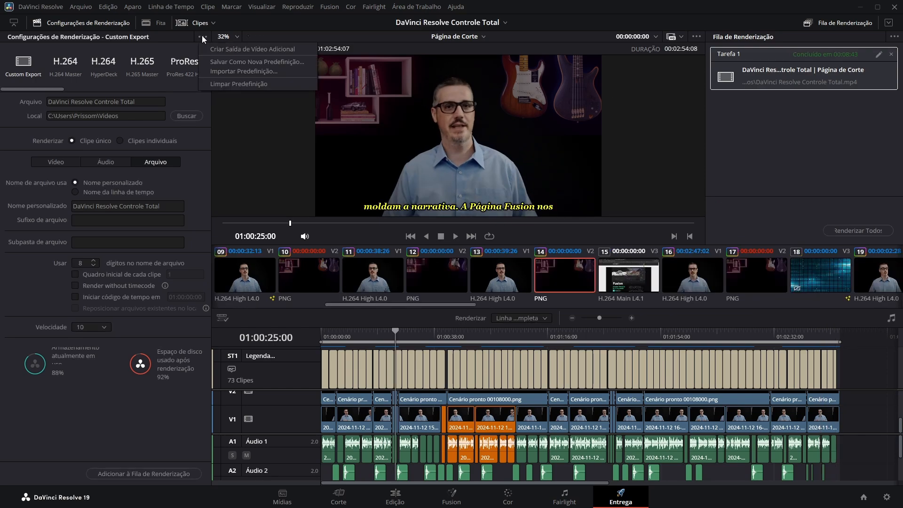
click(288, 62)
text(Y)
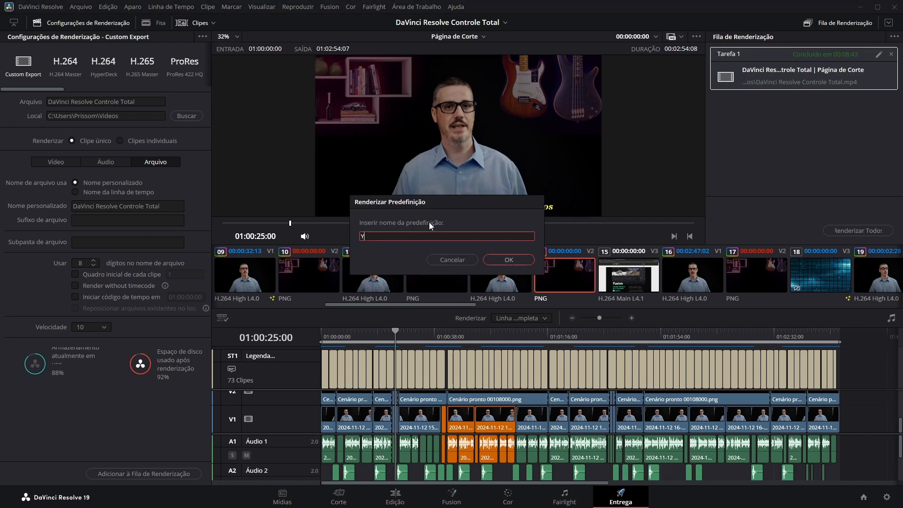
text(outube)
click(510, 260)
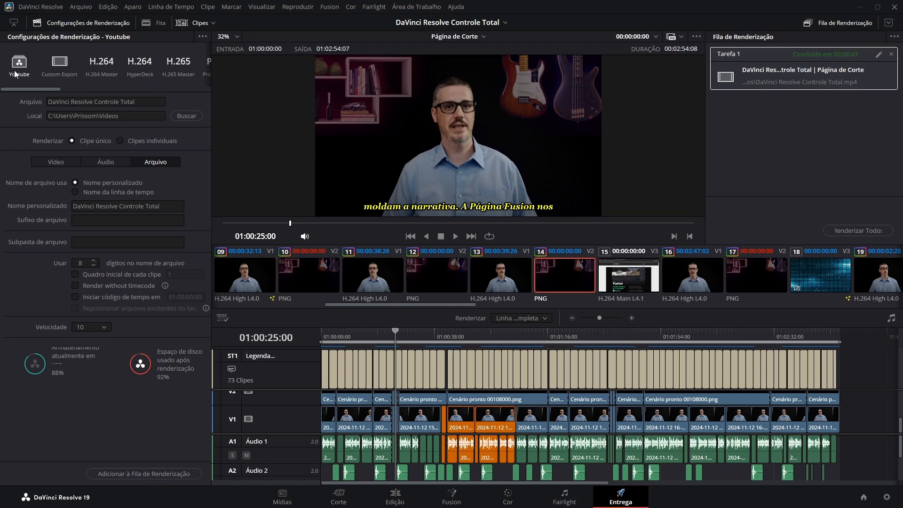
- Review the audio and video export settings stored in the Youtube preset
click(108, 162)
click(55, 161)
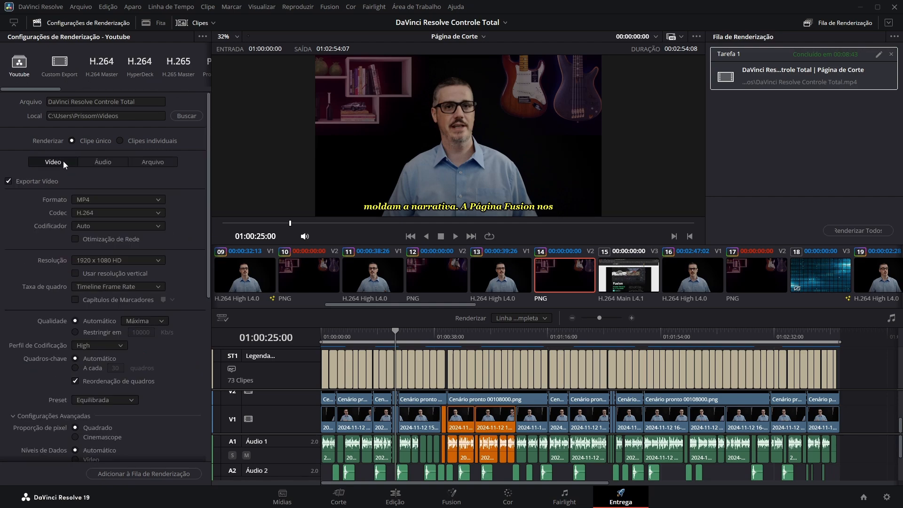
mouse_move(207, 156)
mouse_down()
mouse_move(200, 302)
mouse_move(207, 345)
mouse_move(216, 159)
mouse_up()
drag(215, 159, 216, 138)
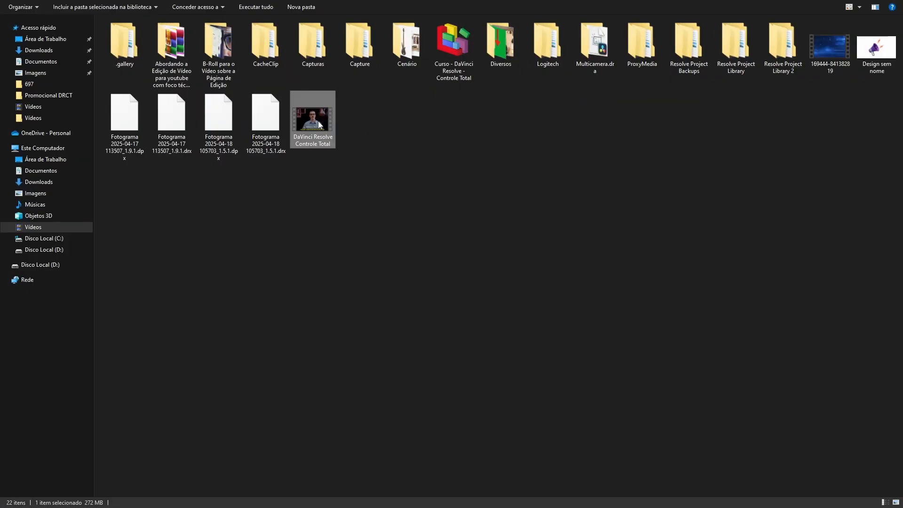
- In File Explorer, examine the detailed properties of the rendered DaVinci Resolve Controle Total video in the Vídeos folder
right_click(317, 120)
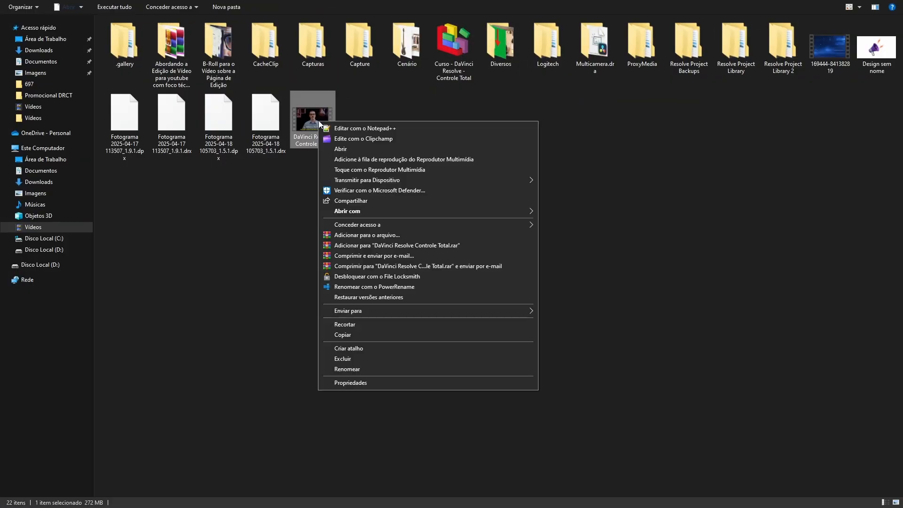
click(359, 381)
click(388, 145)
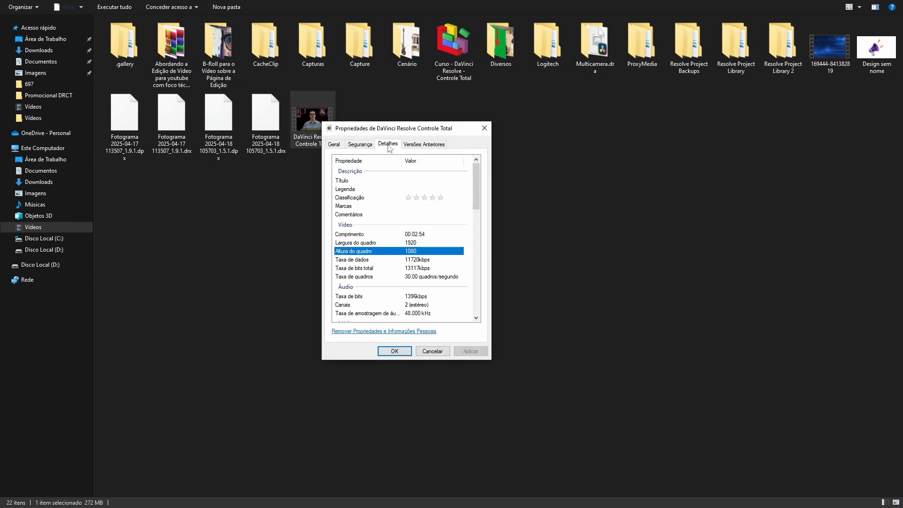